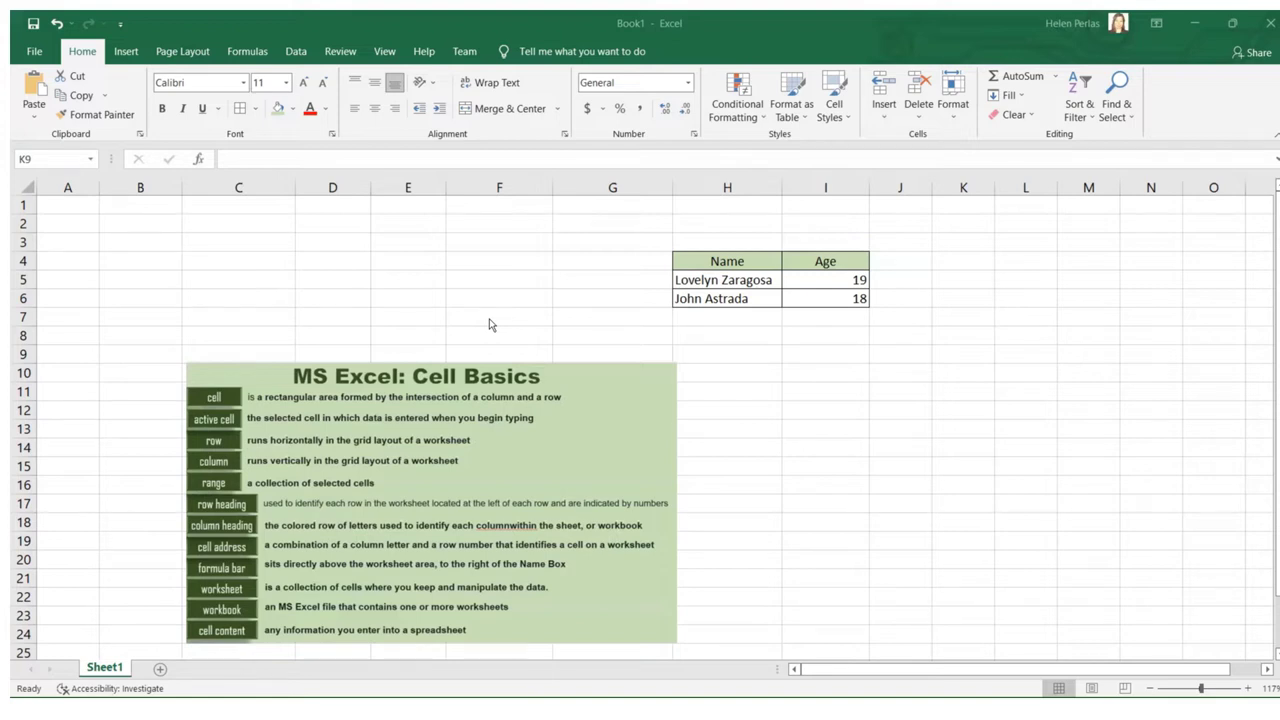
Move the active cell around A1–D2 and select the empty block A1:F6.
left_click(128, 224)
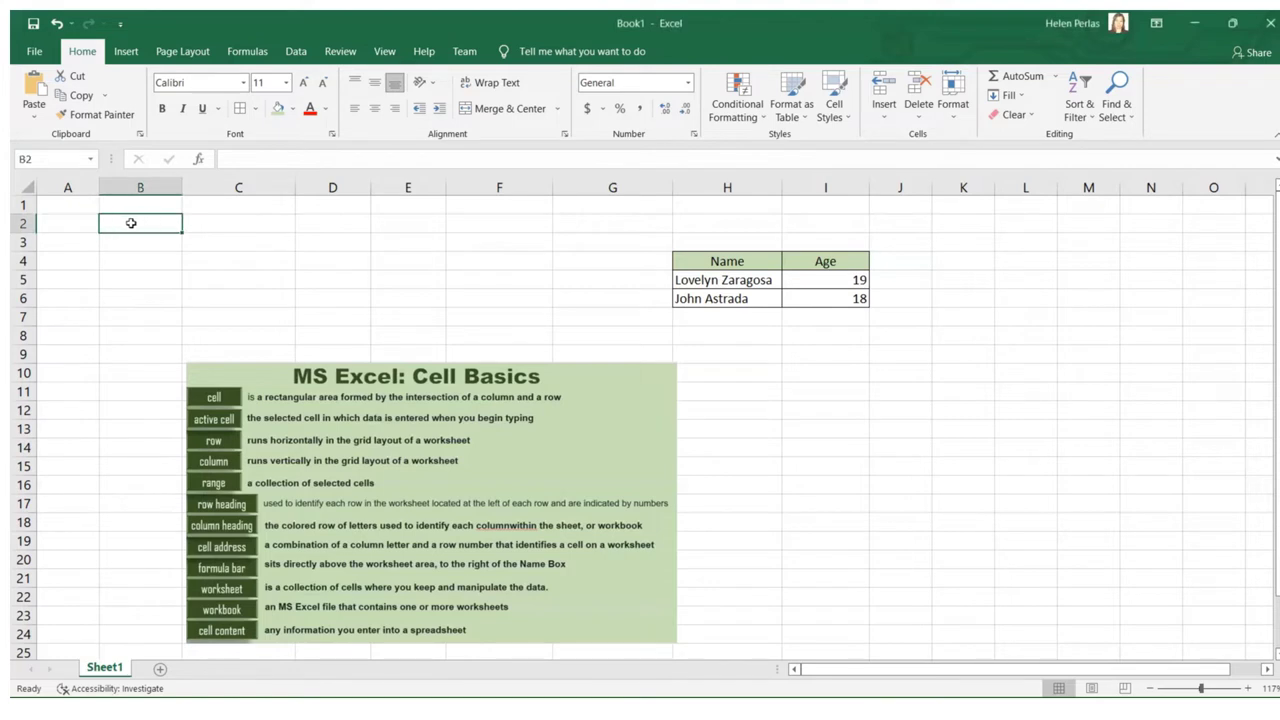
left_click(77, 202)
left_click(138, 207)
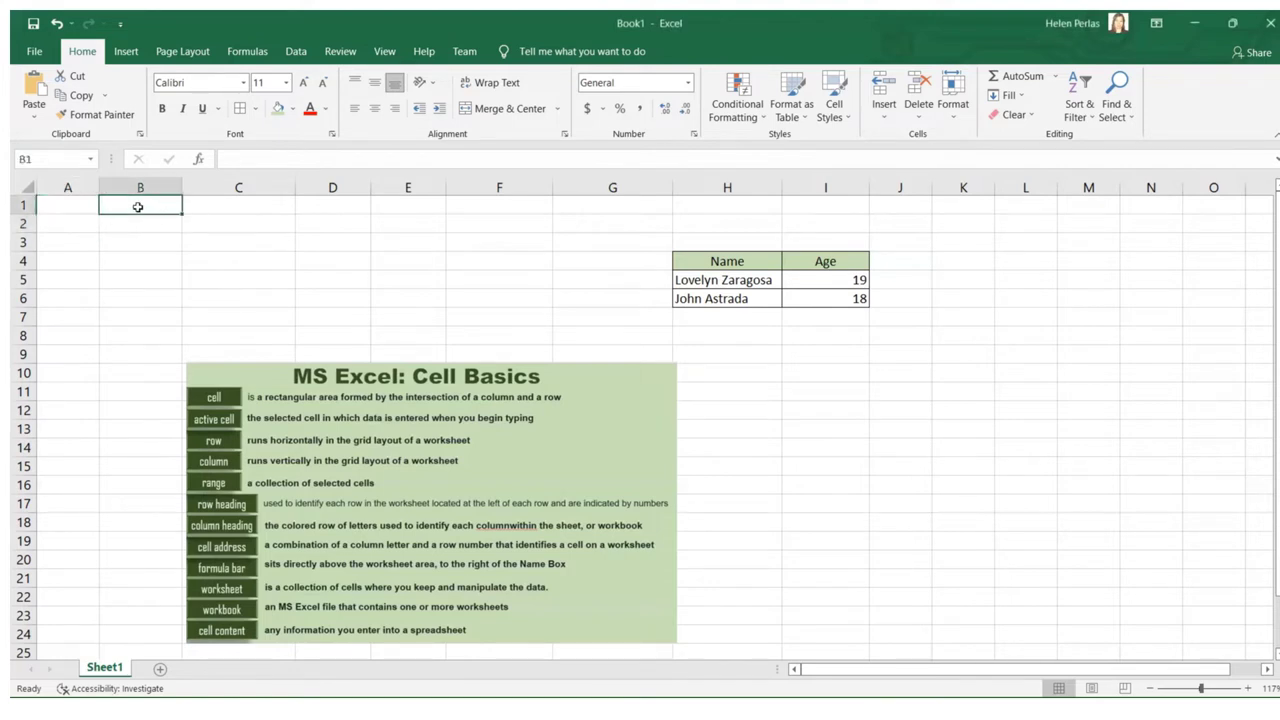
left_click(70, 231)
left_click(140, 226)
left_click(270, 220)
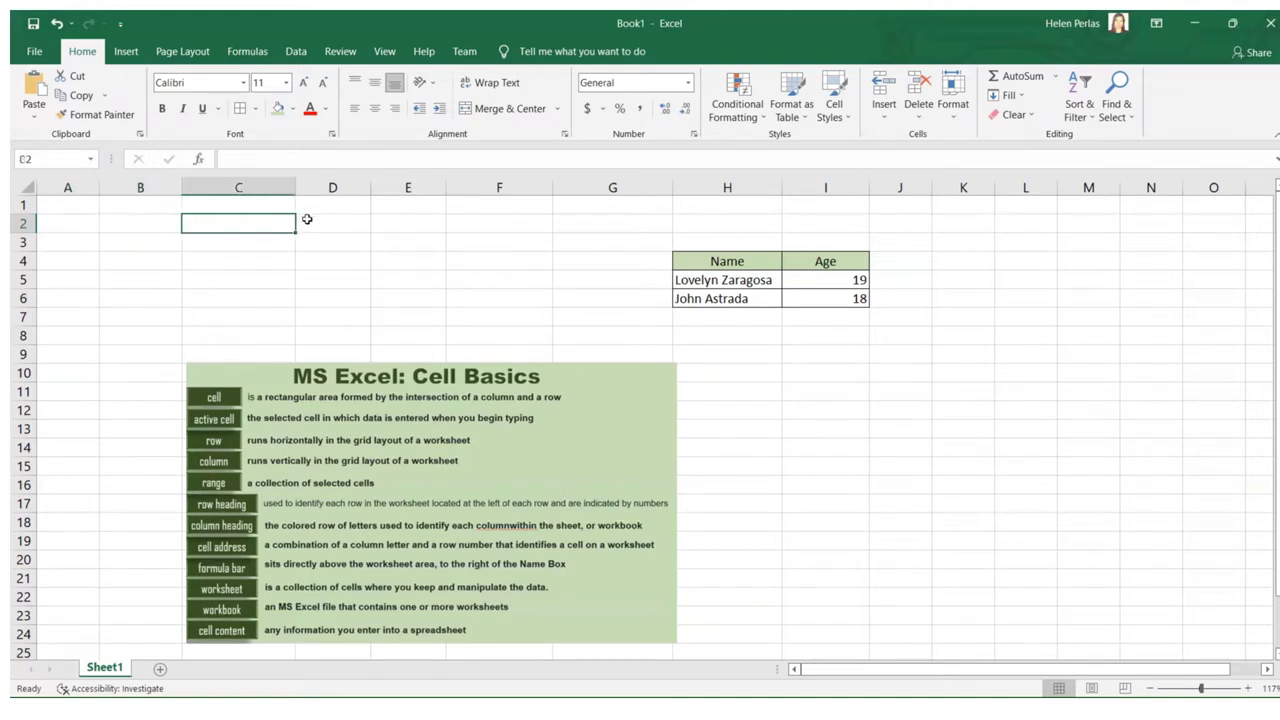
left_click(307, 219)
left_click_drag(92, 204, 530, 302)
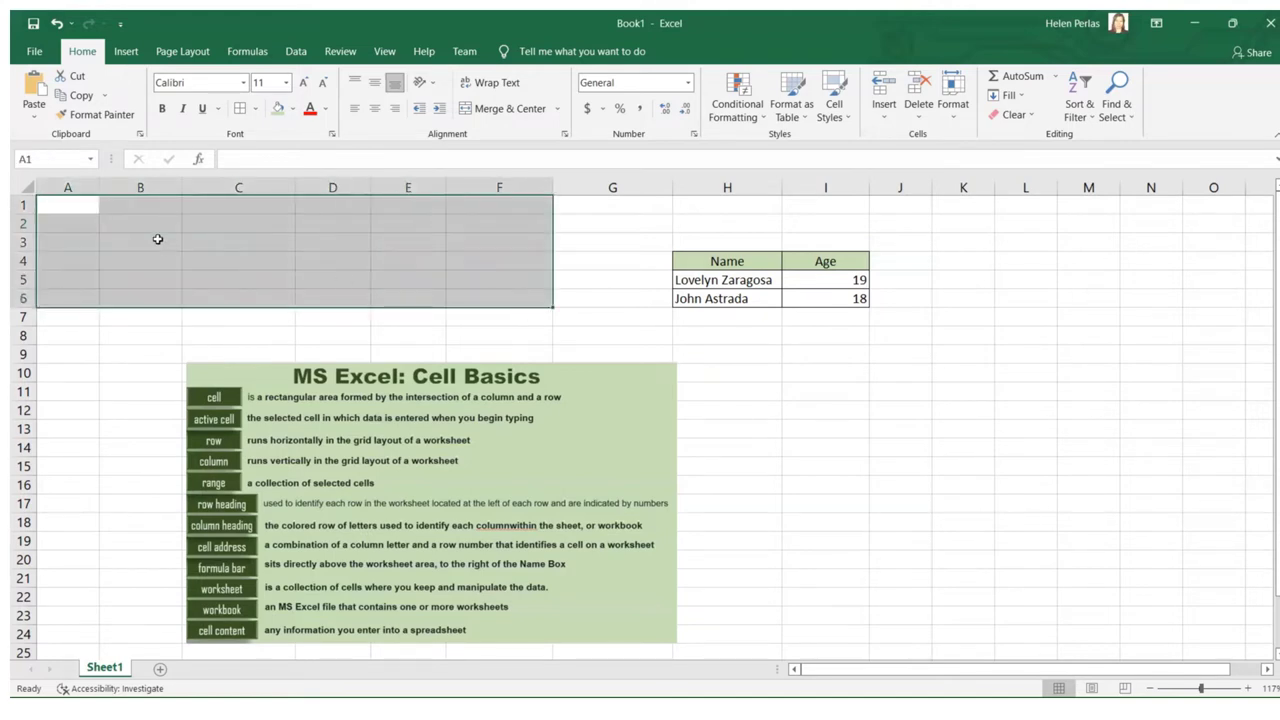
left_click(157, 239)
left_click(205, 224)
Enter the value 12 in cell C4.
left_click(212, 255)
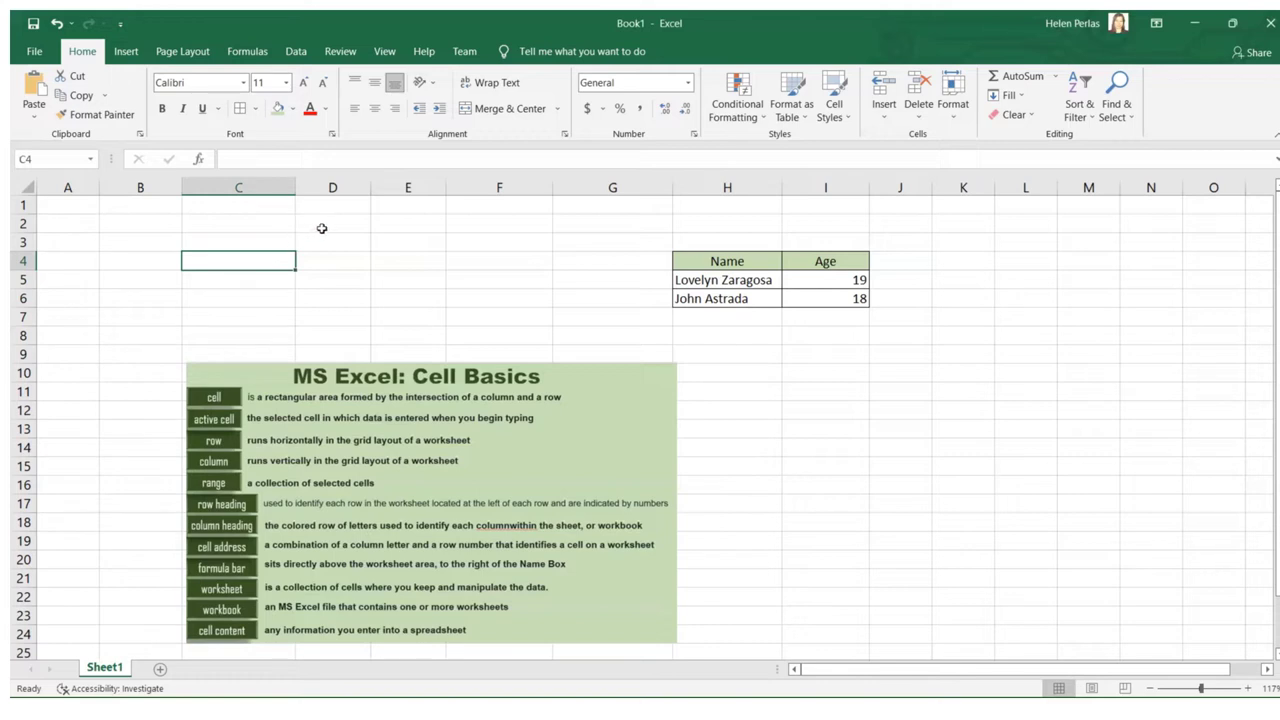
type("12")
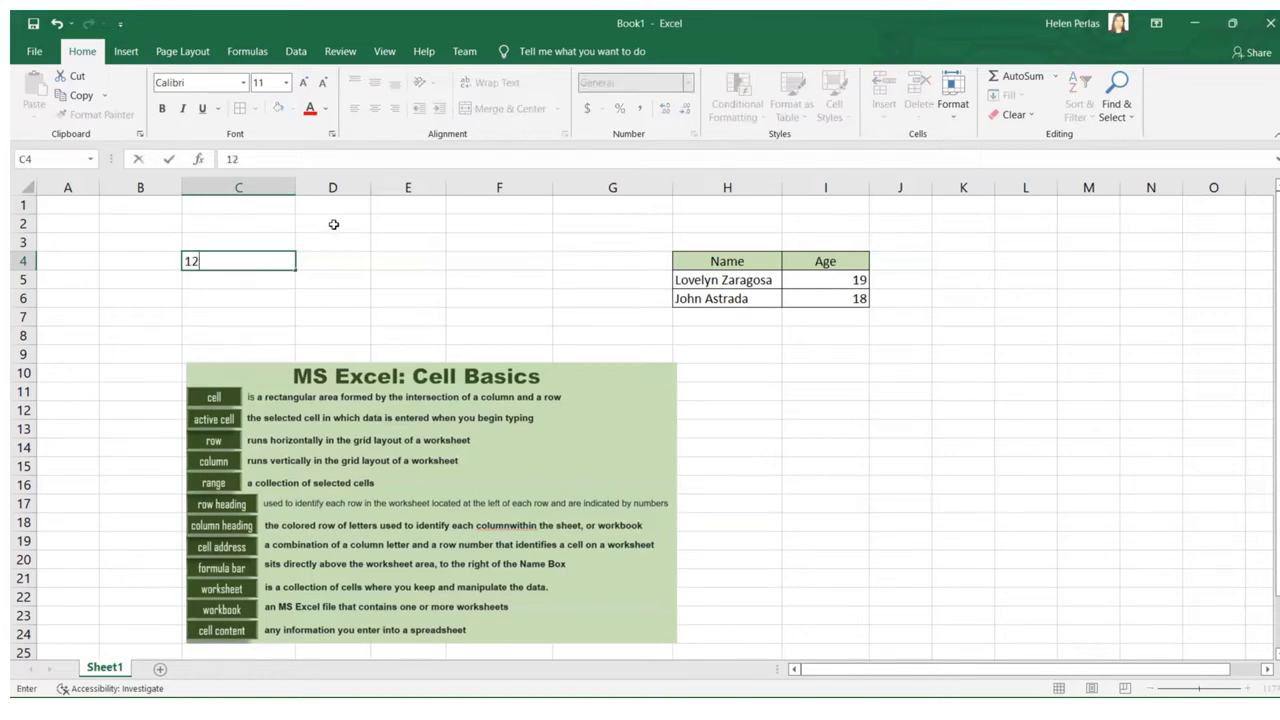
key("Return")
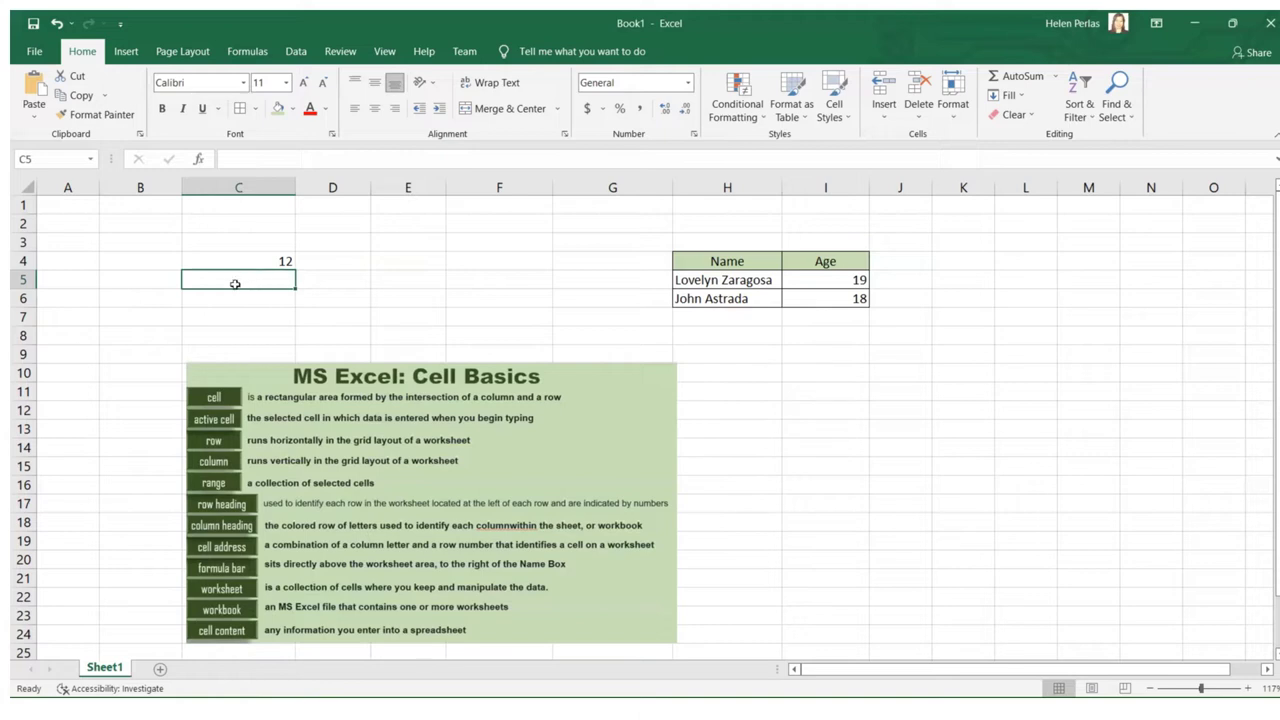
left_click(264, 260)
left_click(264, 236)
left_click(317, 238)
left_click(312, 278)
left_click(314, 298)
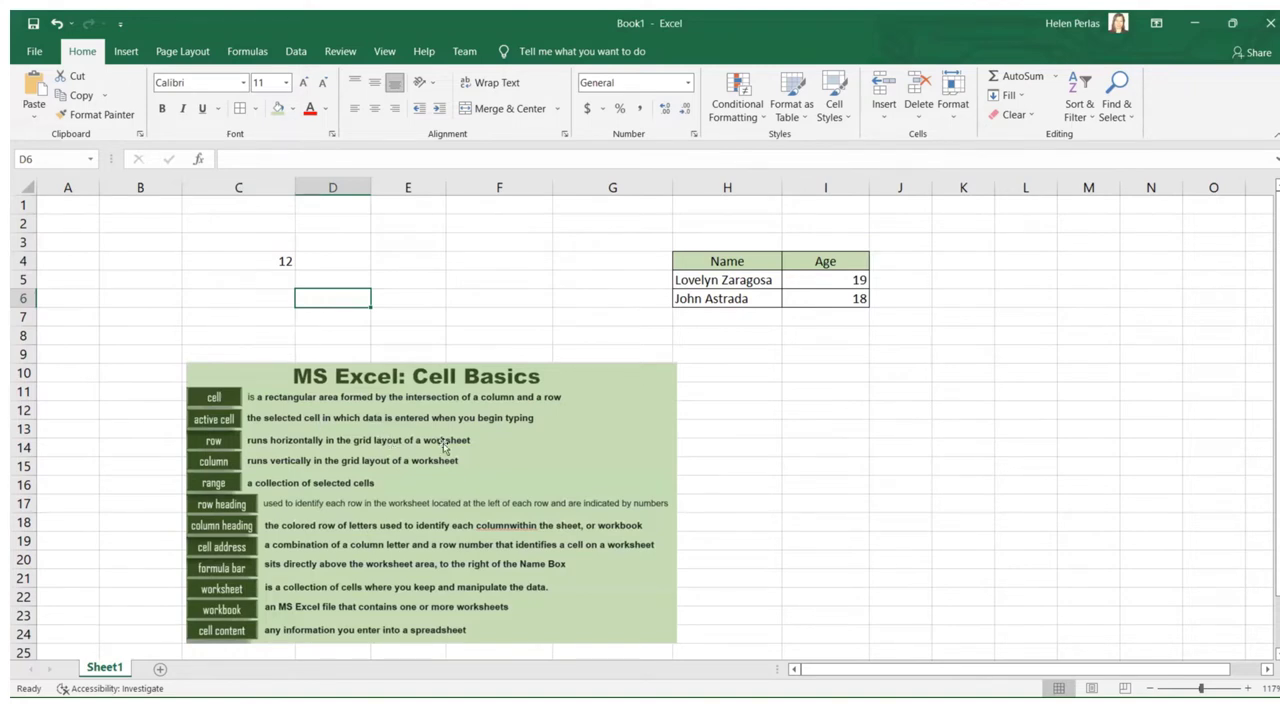
left_click(86, 218)
left_click_drag(86, 218, 587, 226)
left_click_drag(66, 243, 500, 243)
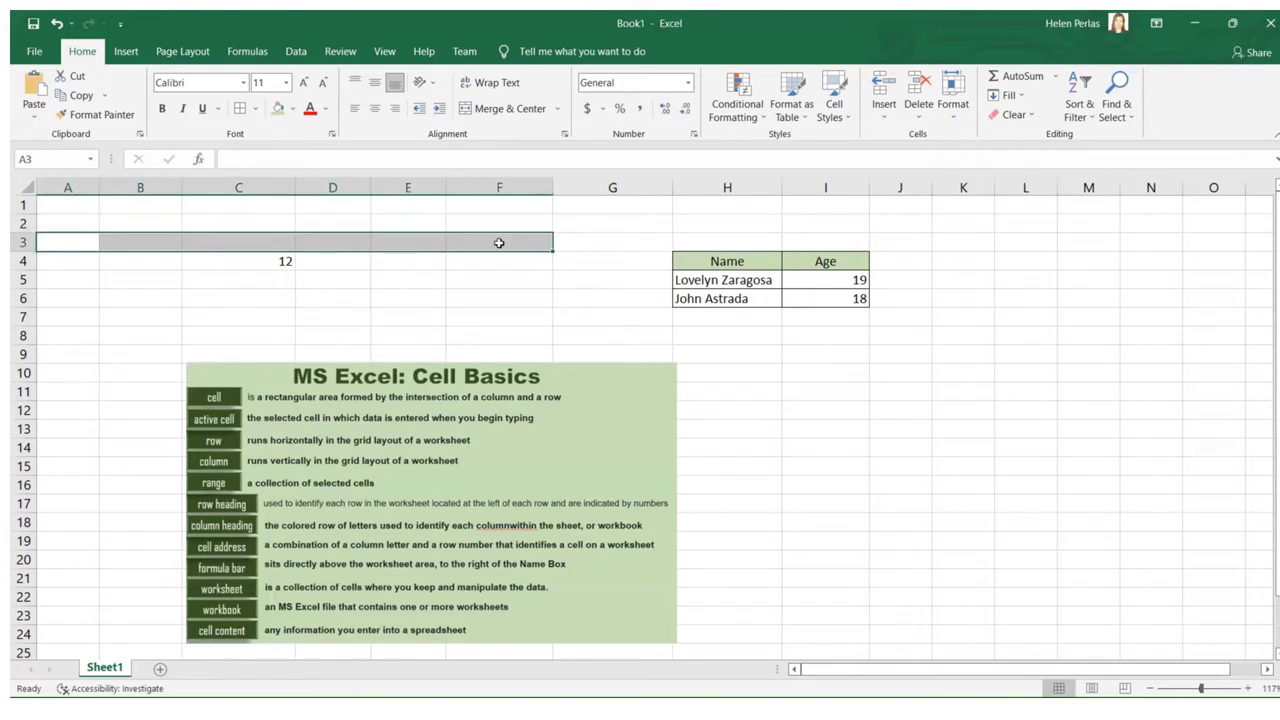
left_click(28, 205)
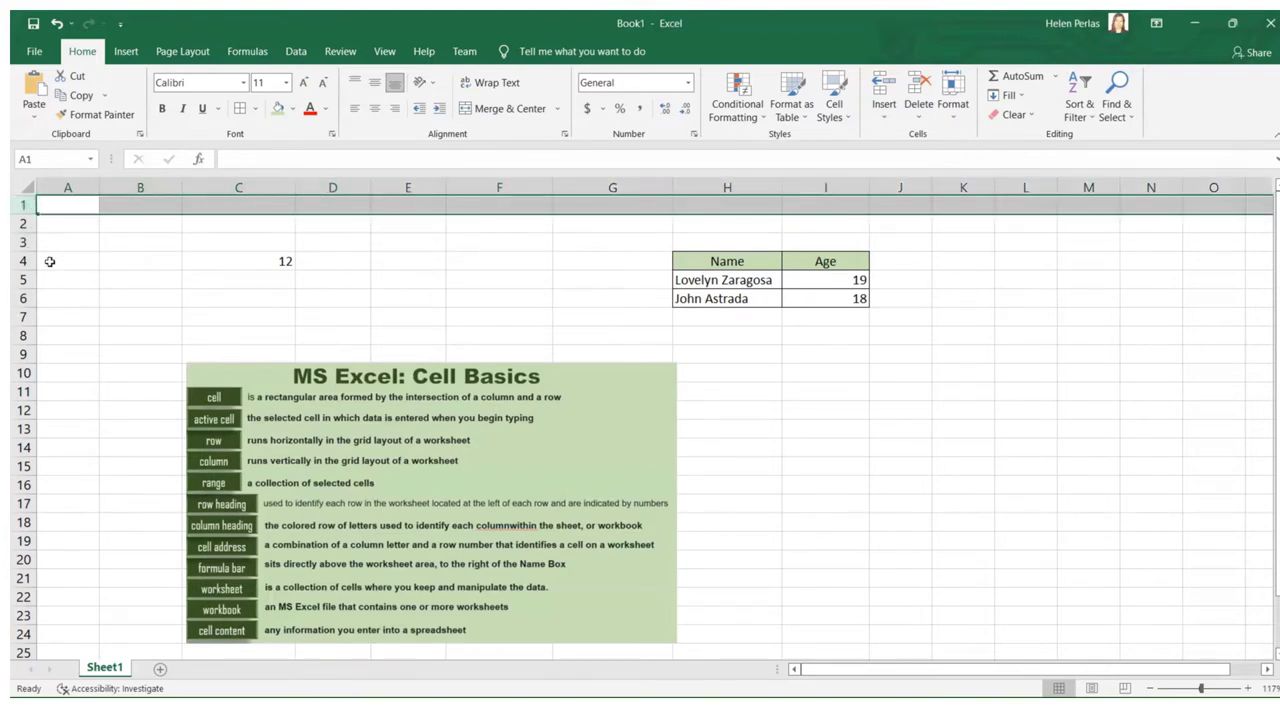
left_click(24, 224)
left_click(24, 298)
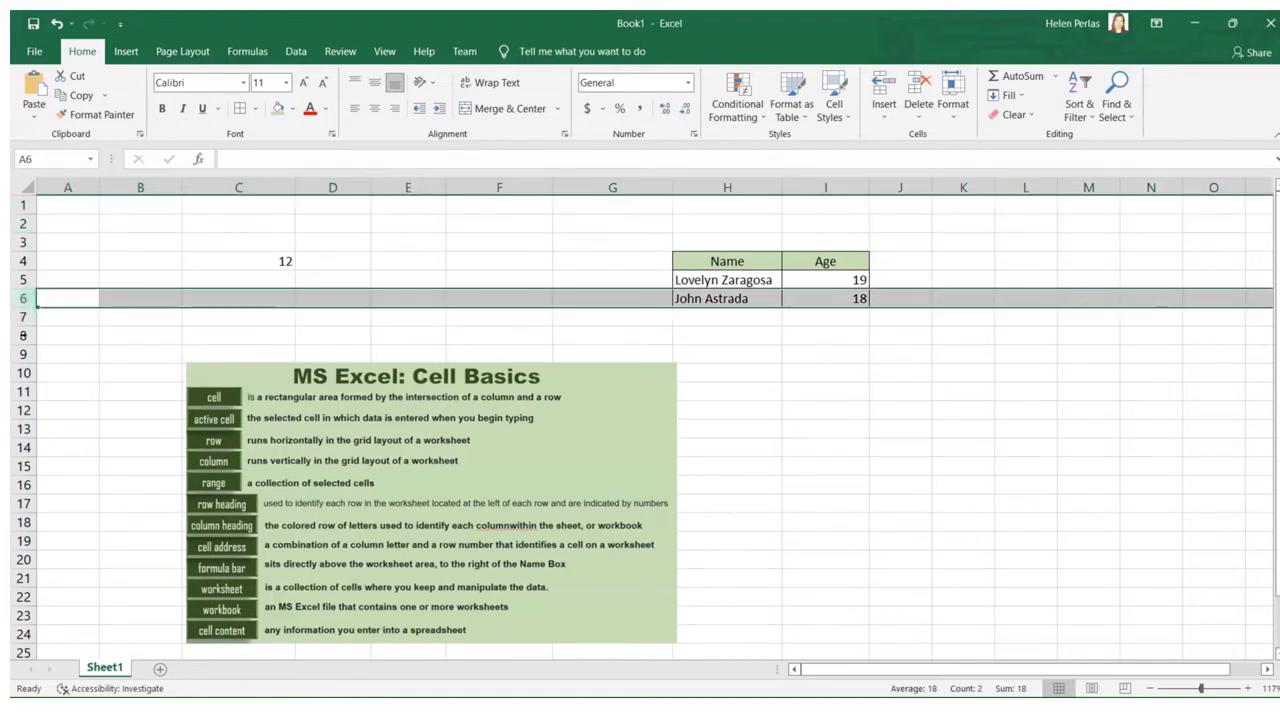
left_click(23, 336)
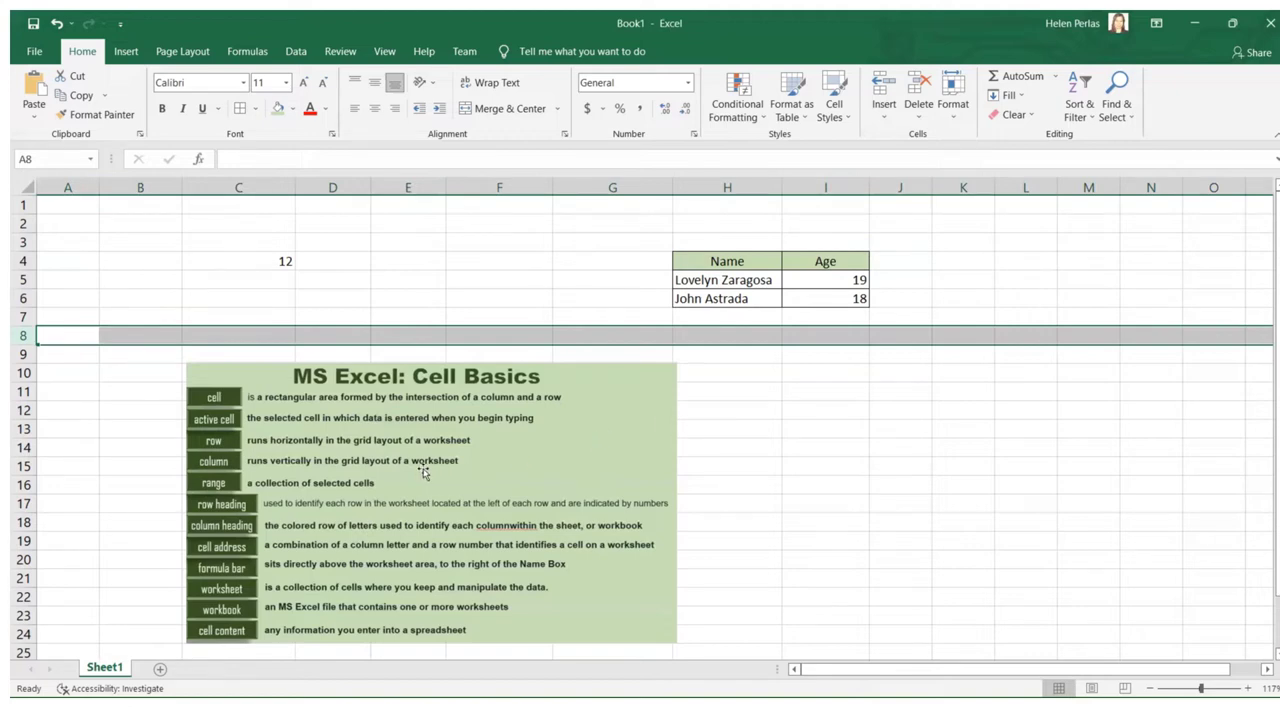
left_click(80, 240)
left_click_drag(95, 239, 437, 249)
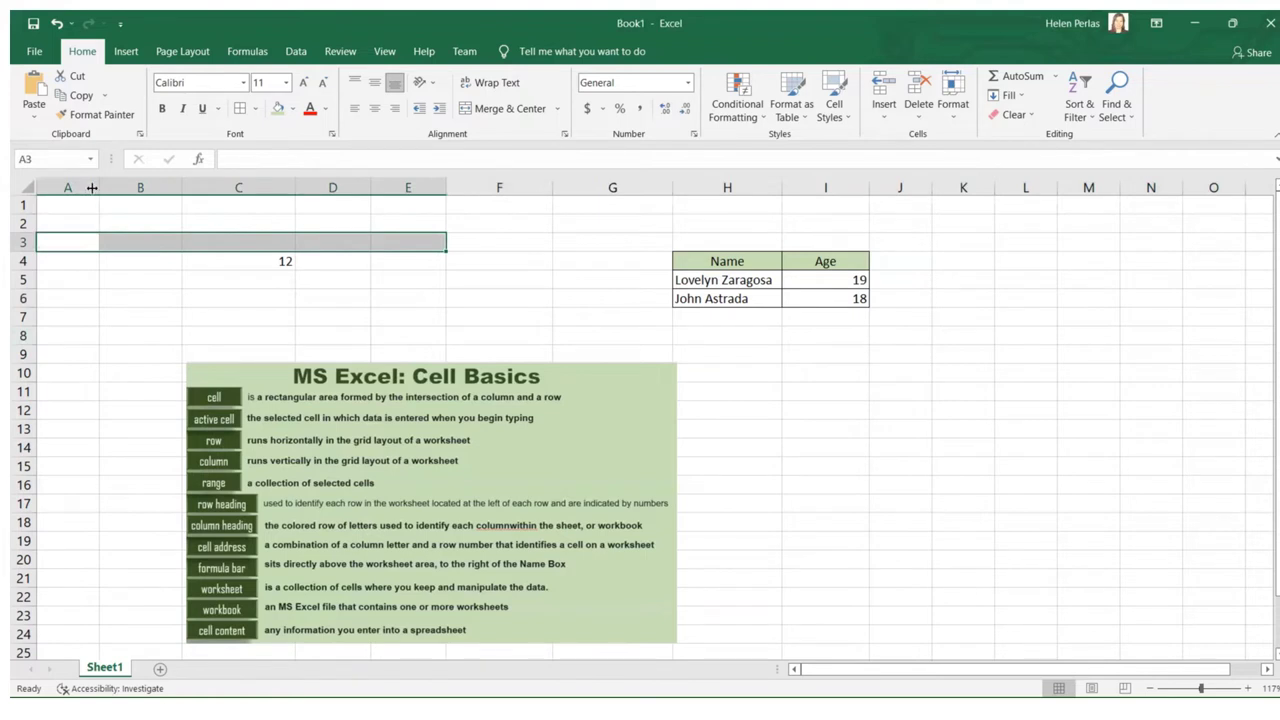
left_click_drag(95, 204, 79, 367)
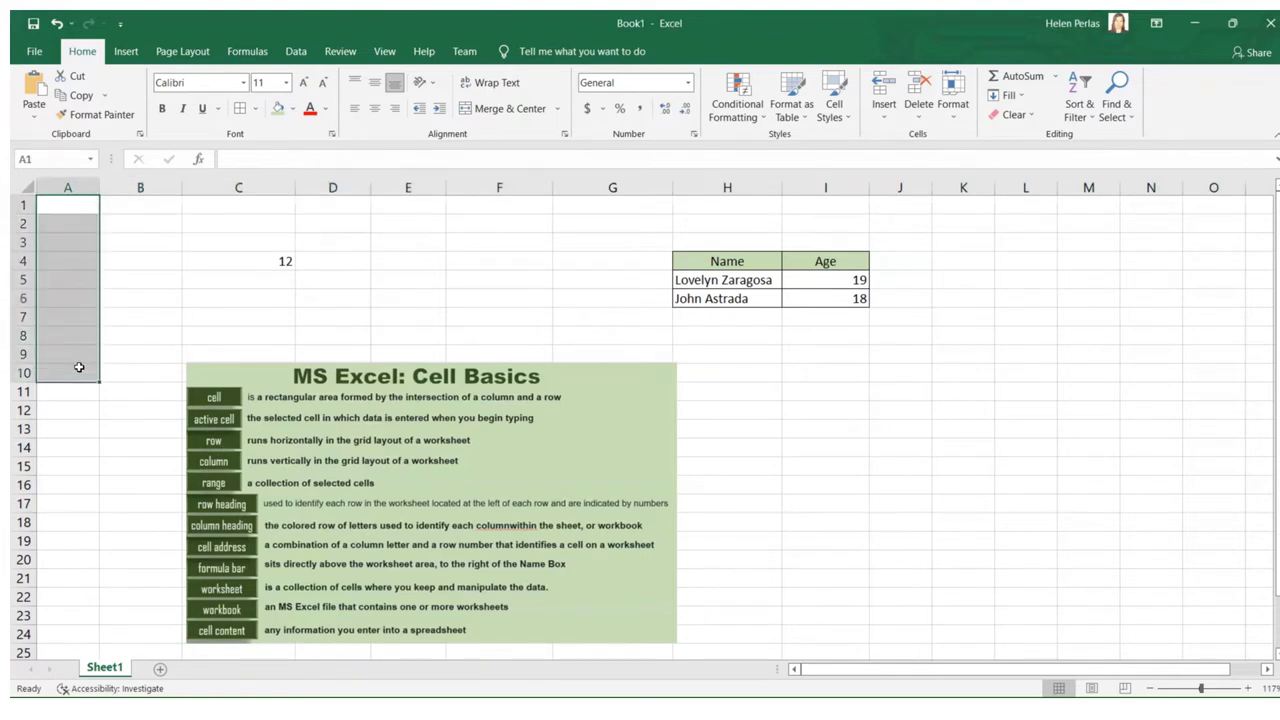
left_click(87, 183)
left_click(133, 187)
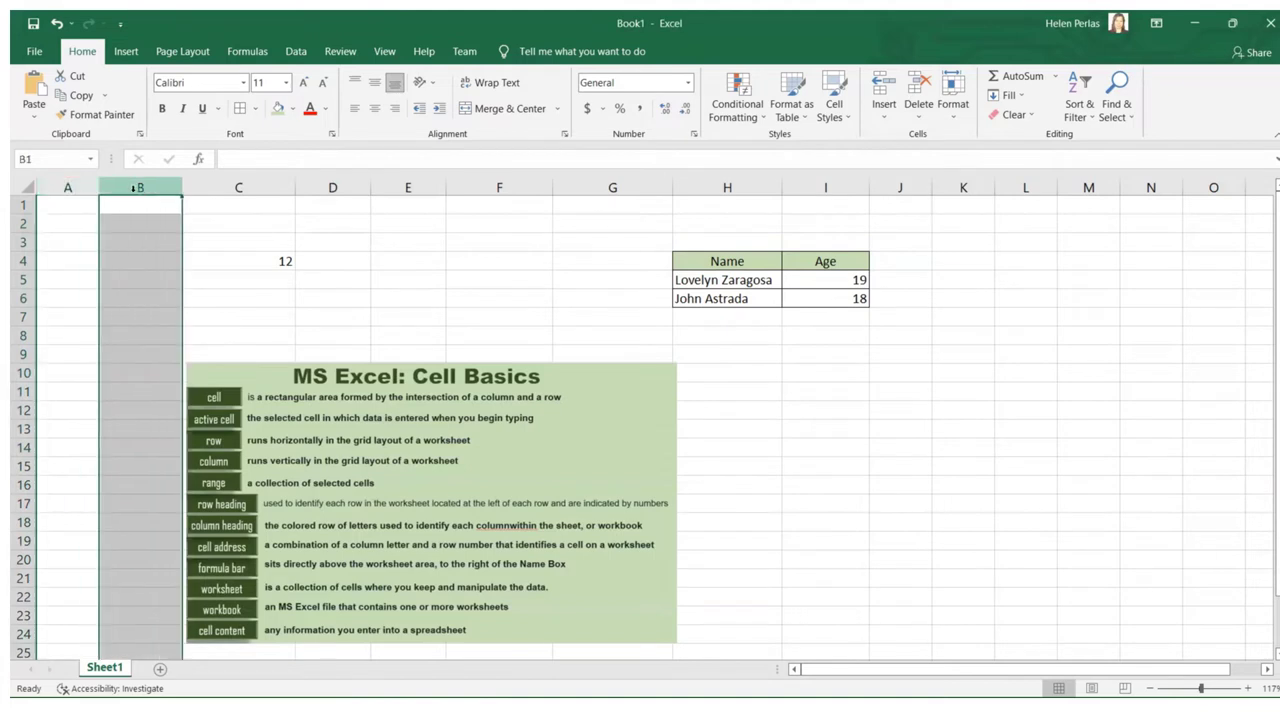
left_click(238, 186)
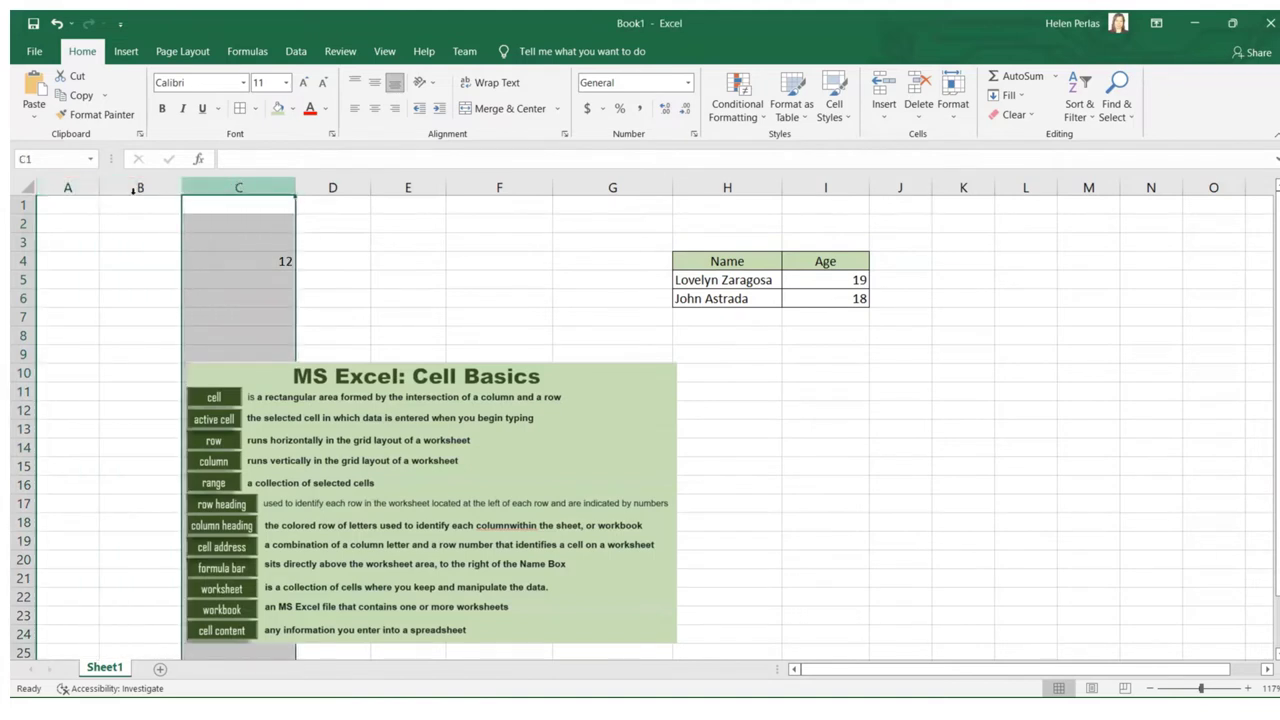
left_click(76, 188)
left_click(122, 187)
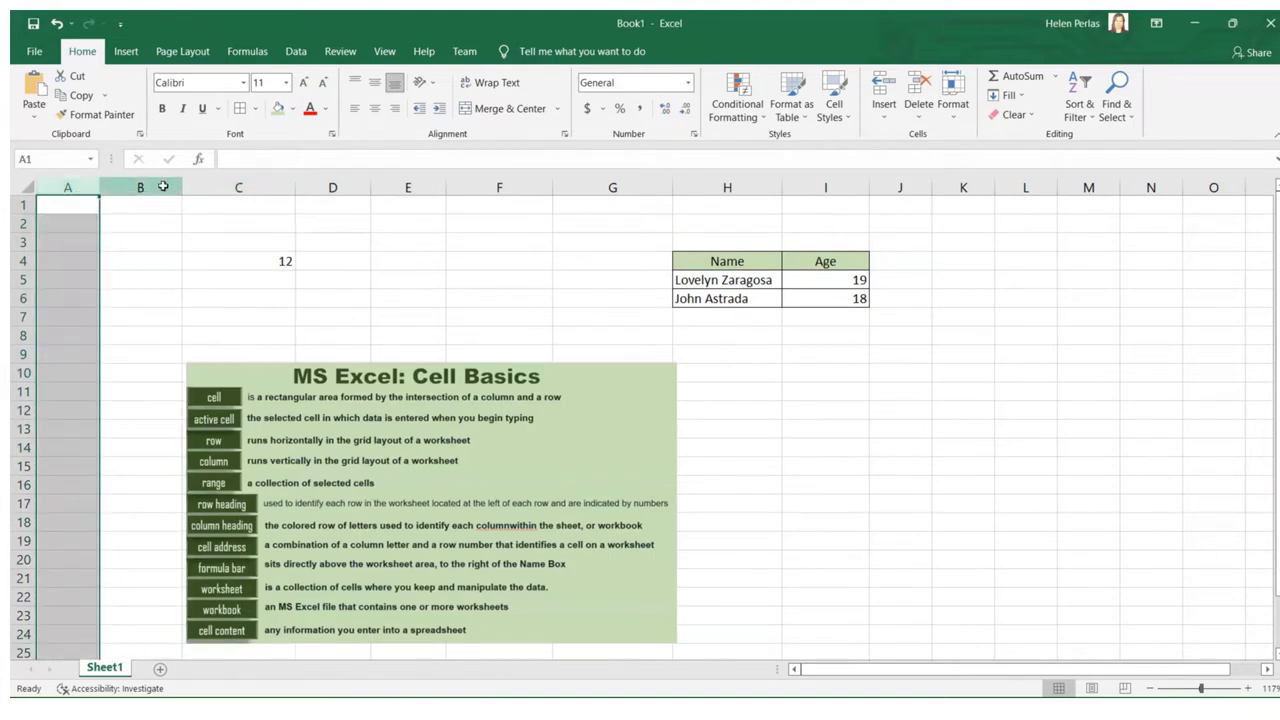
left_click(238, 186)
left_click(327, 187)
left_click_drag(418, 208, 416, 352)
left_click_drag(497, 218, 500, 350)
left_click_drag(591, 229, 590, 338)
left_click_drag(703, 222, 702, 398)
left_click_drag(822, 222, 821, 356)
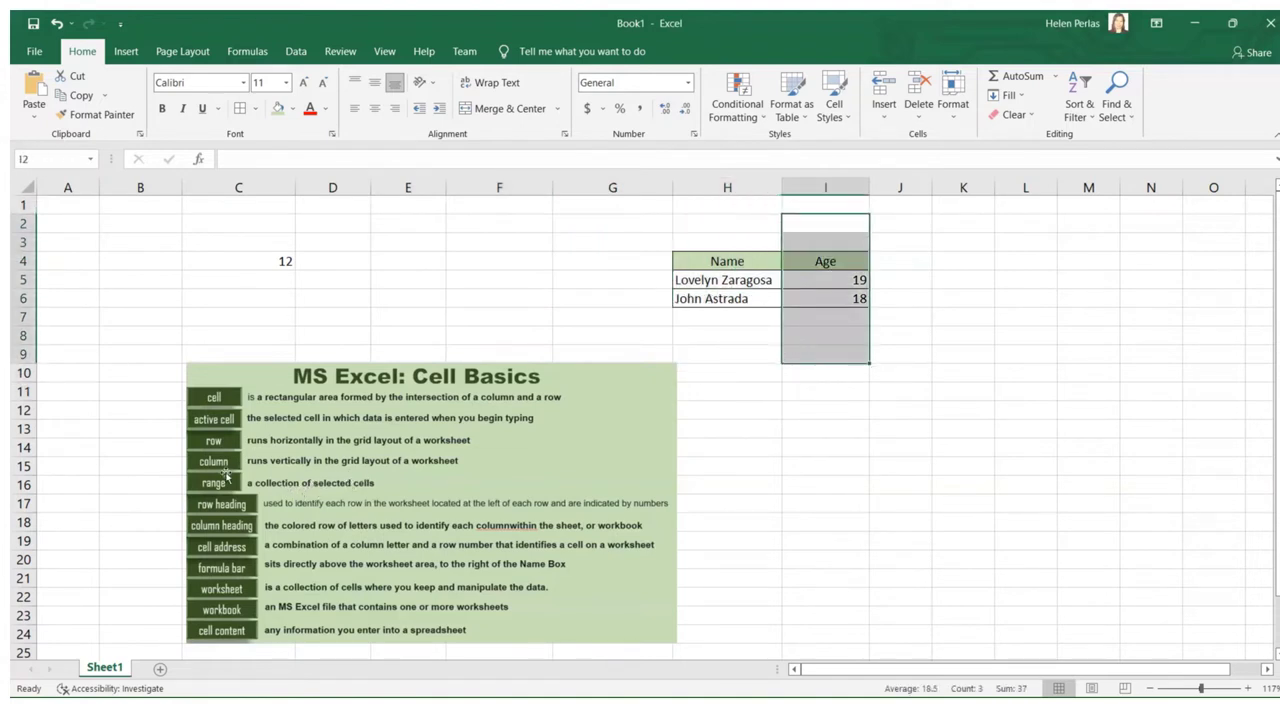
left_click(151, 224)
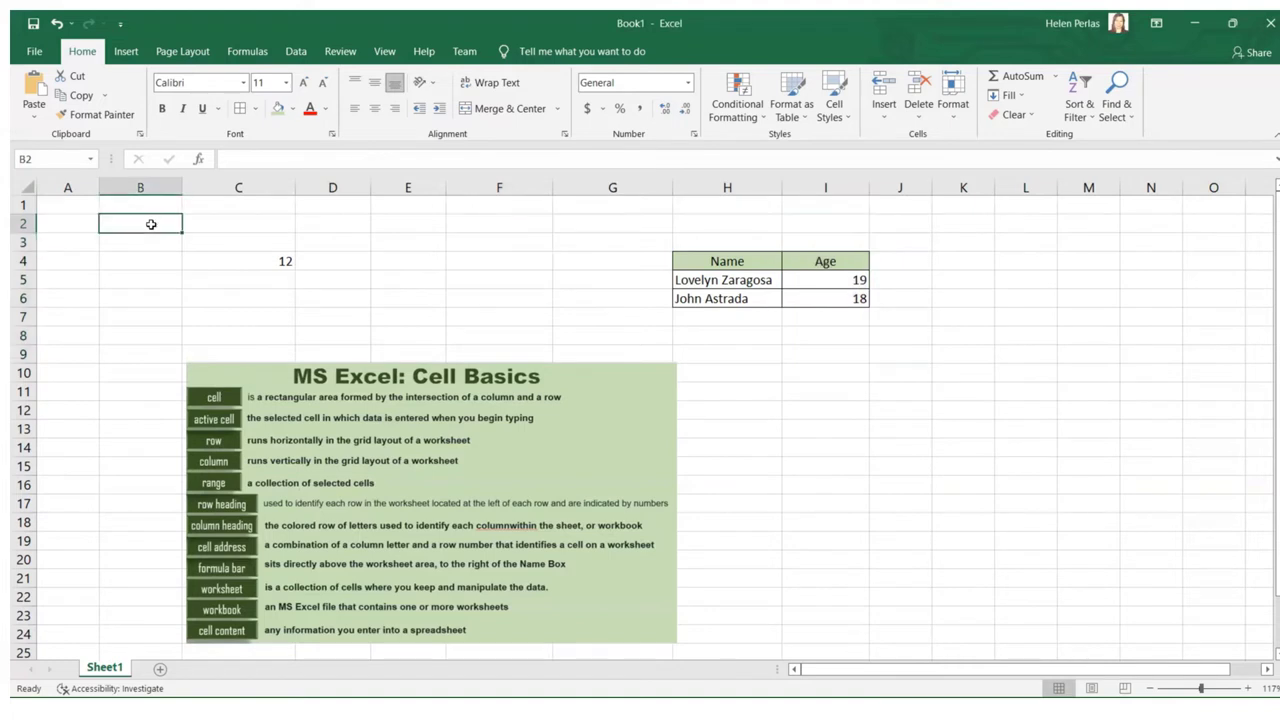
left_click_drag(151, 224, 397, 291)
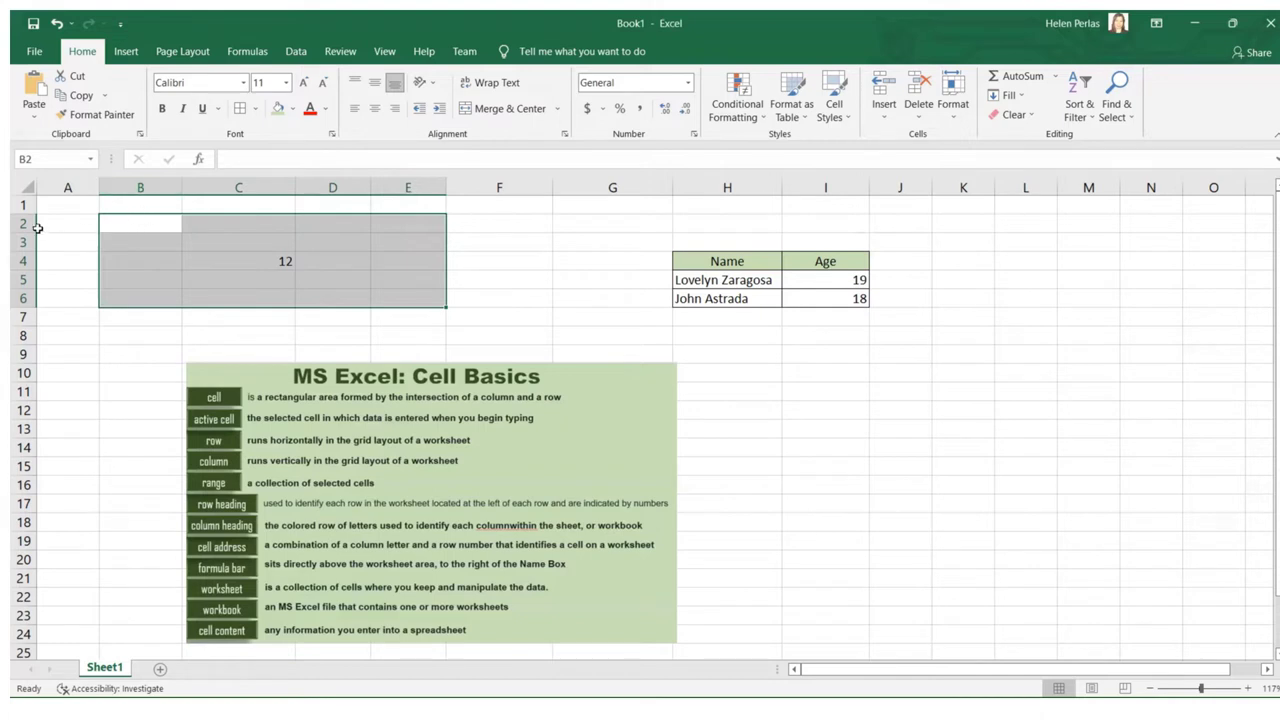
left_click(133, 222)
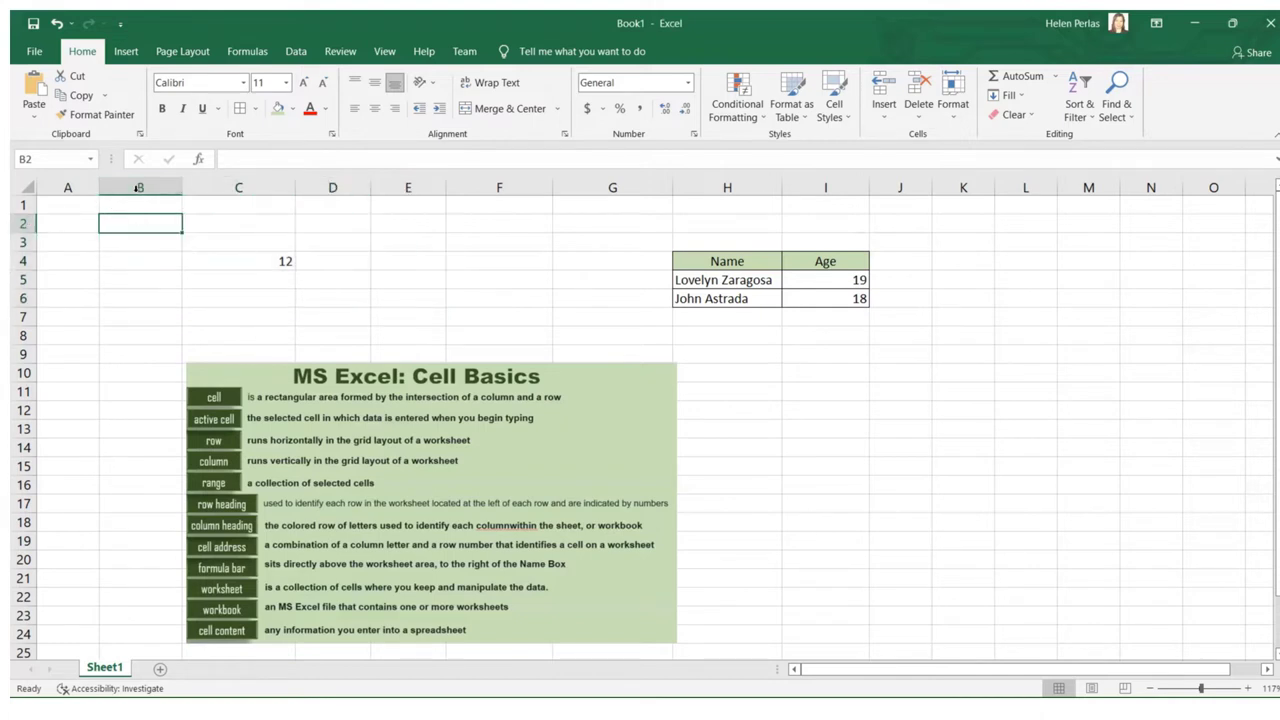
left_click_drag(363, 298, 397, 309)
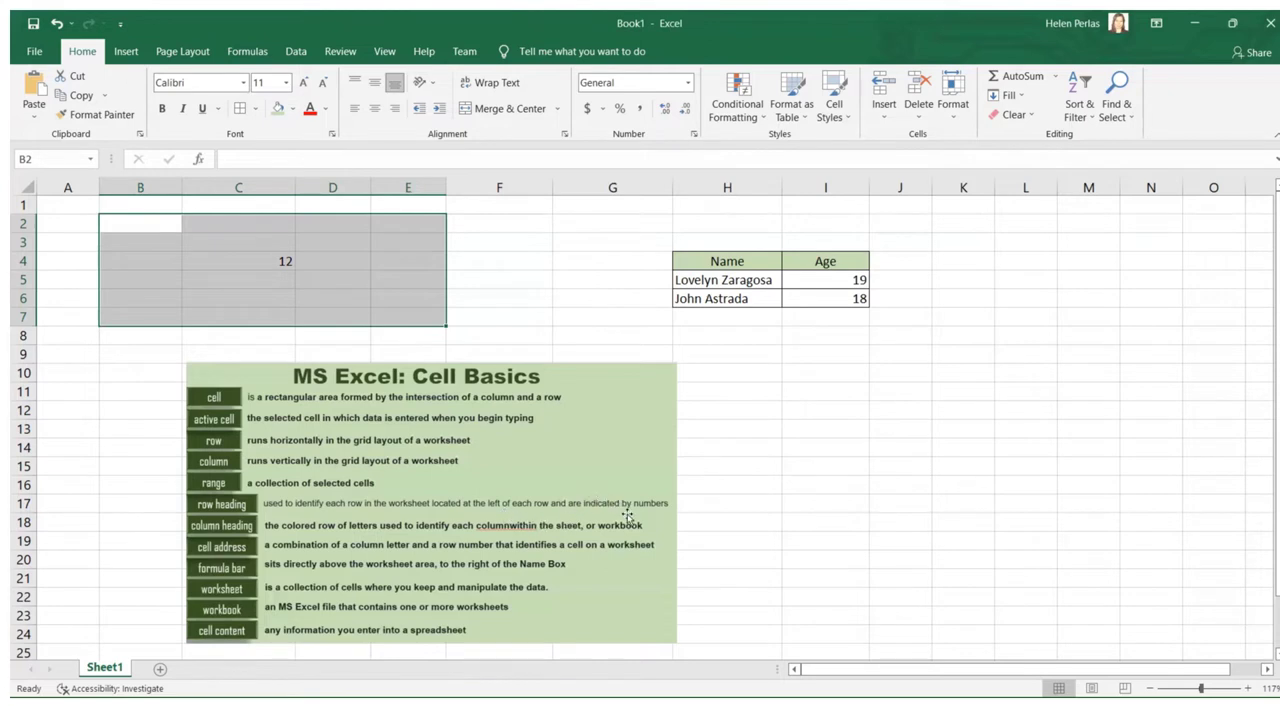
left_click(24, 203)
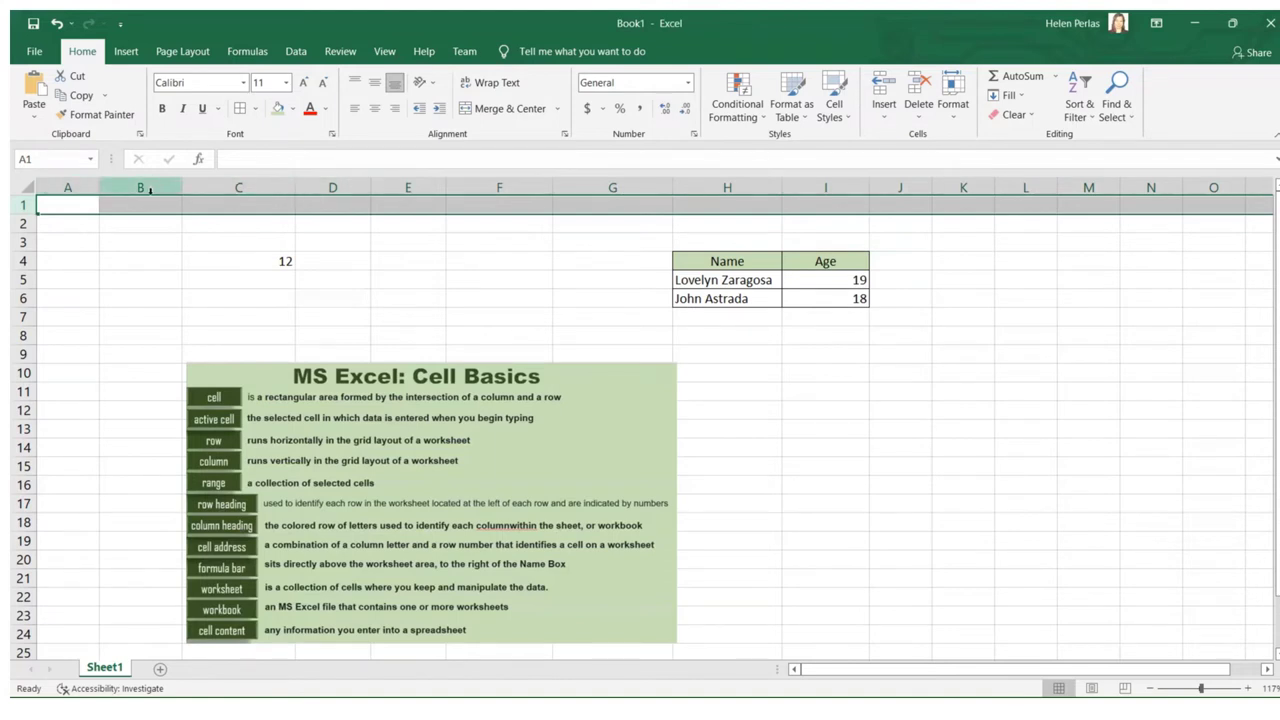
left_click(84, 186)
left_click(148, 188)
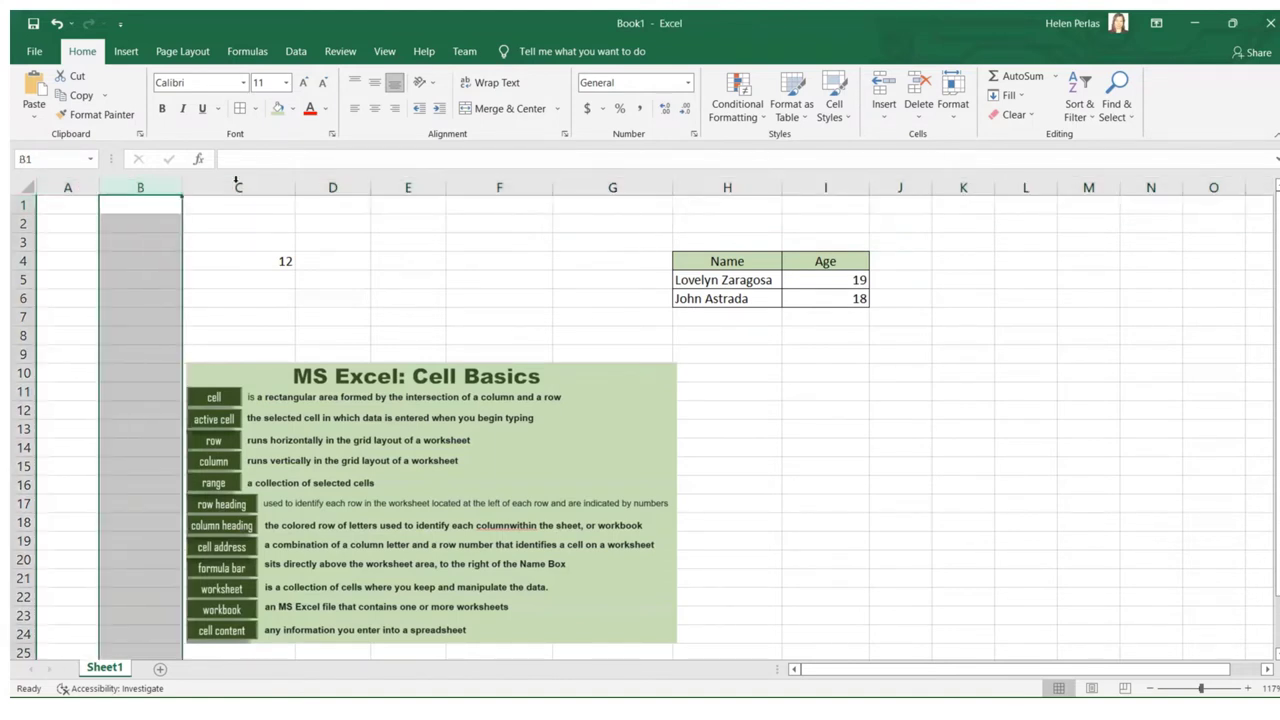
left_click(237, 186)
left_click(331, 186)
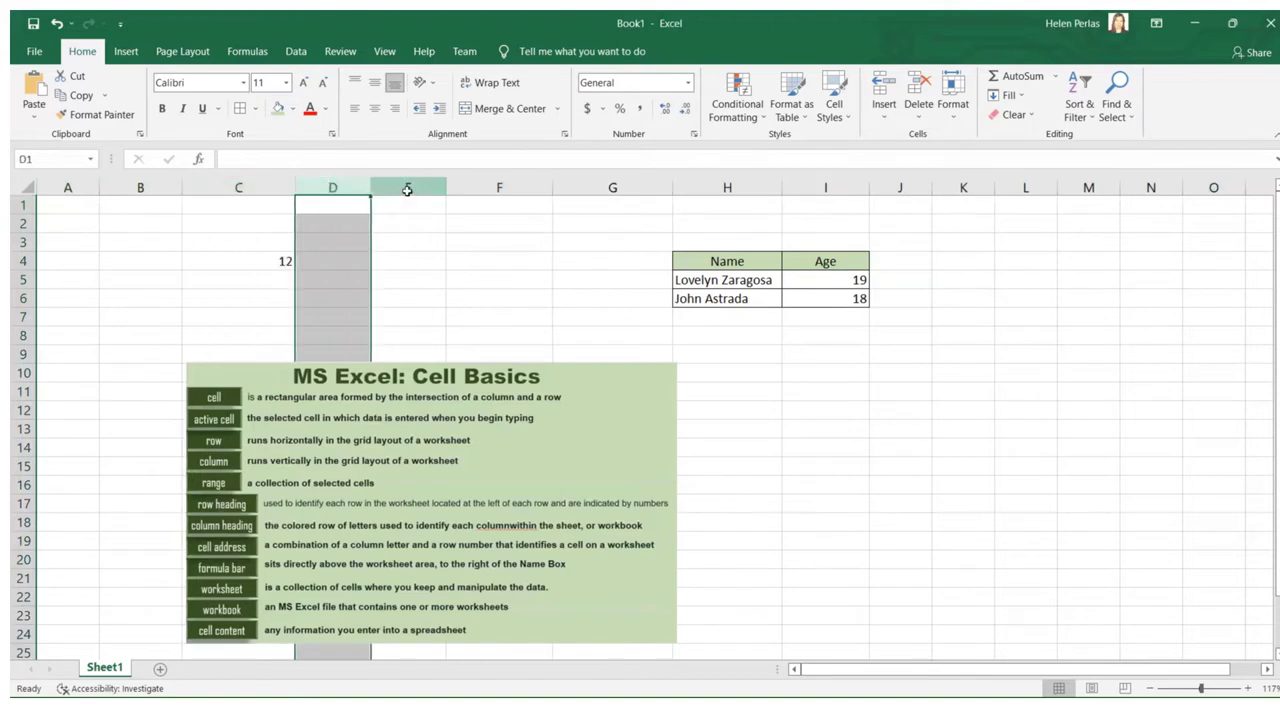
left_click(407, 189)
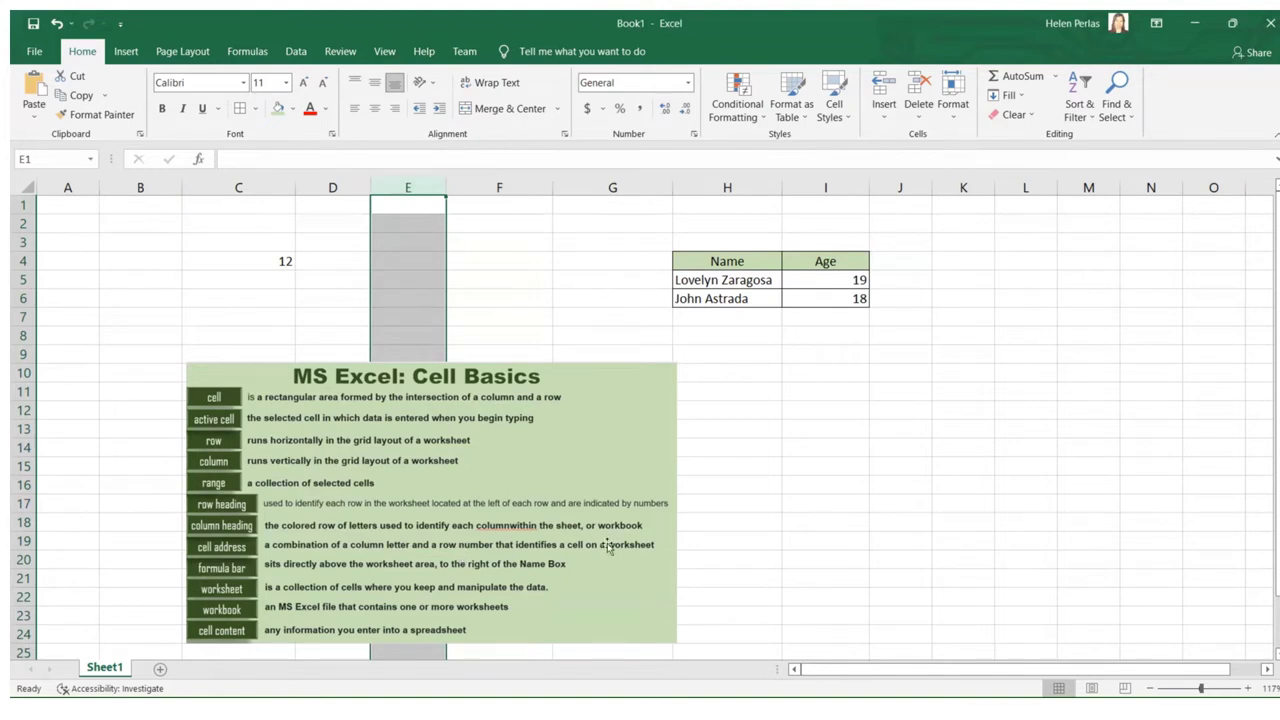
left_click(137, 224)
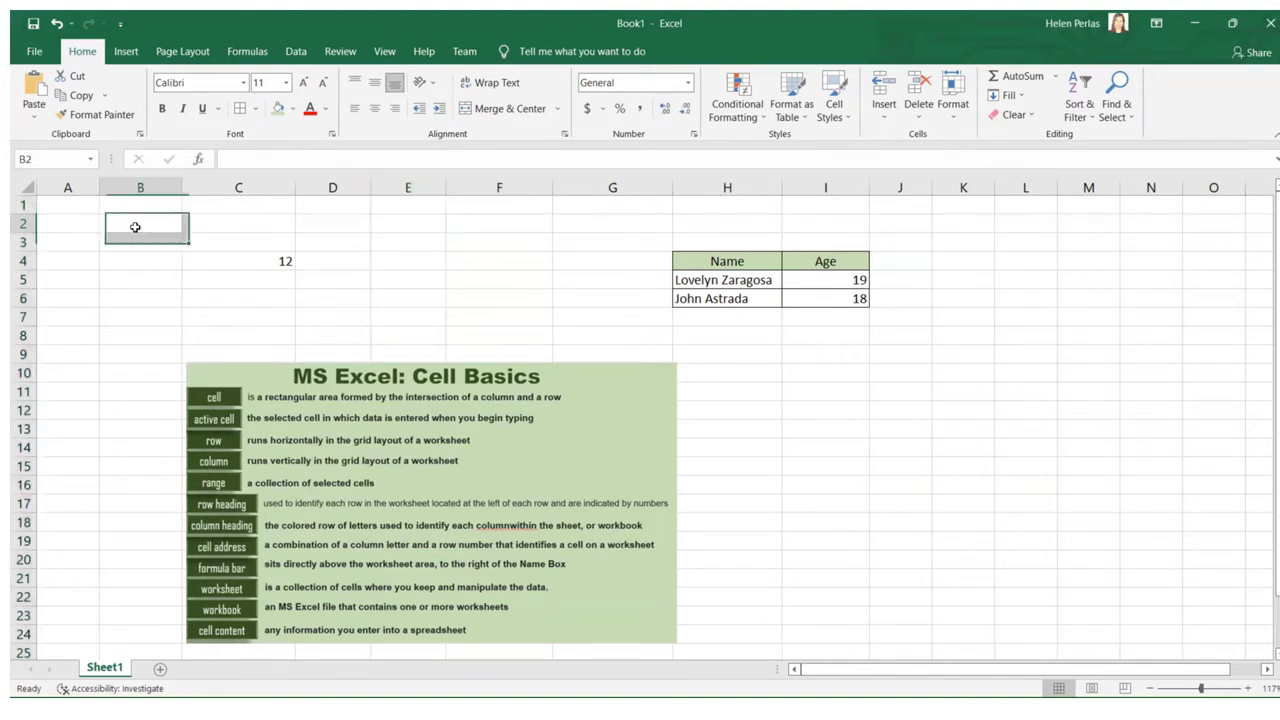
left_click(235, 222)
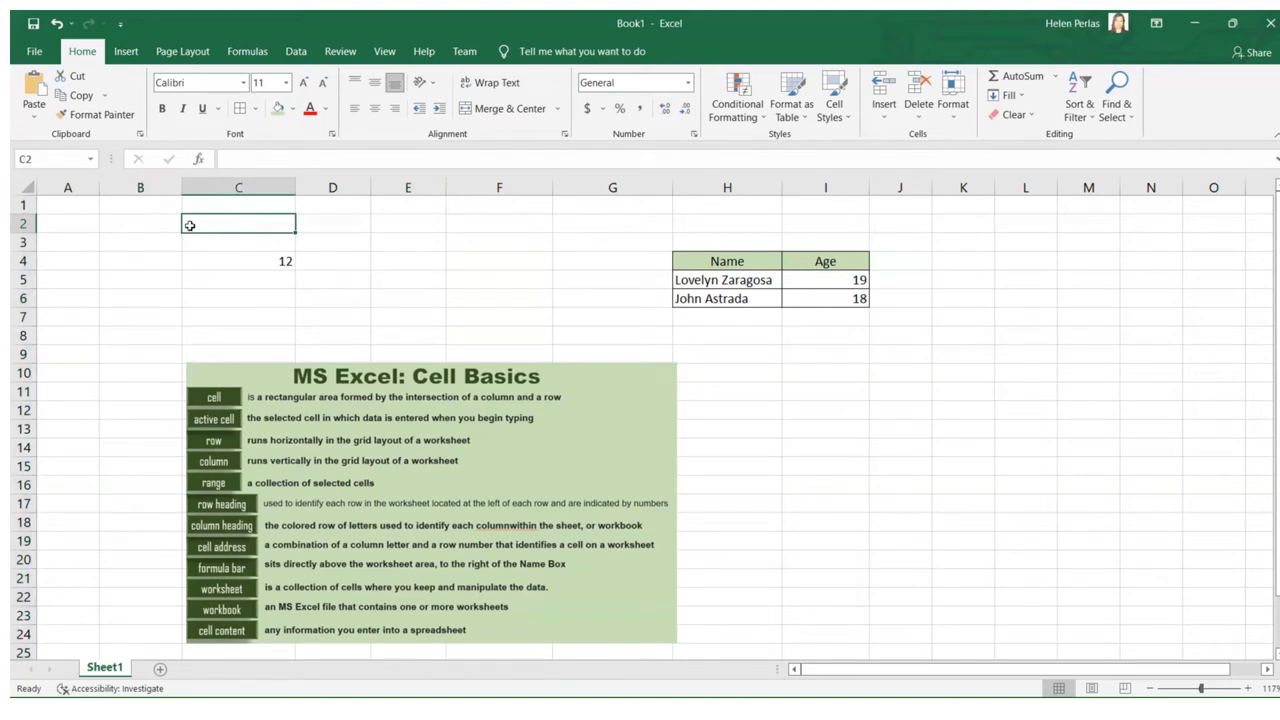
left_click(269, 258)
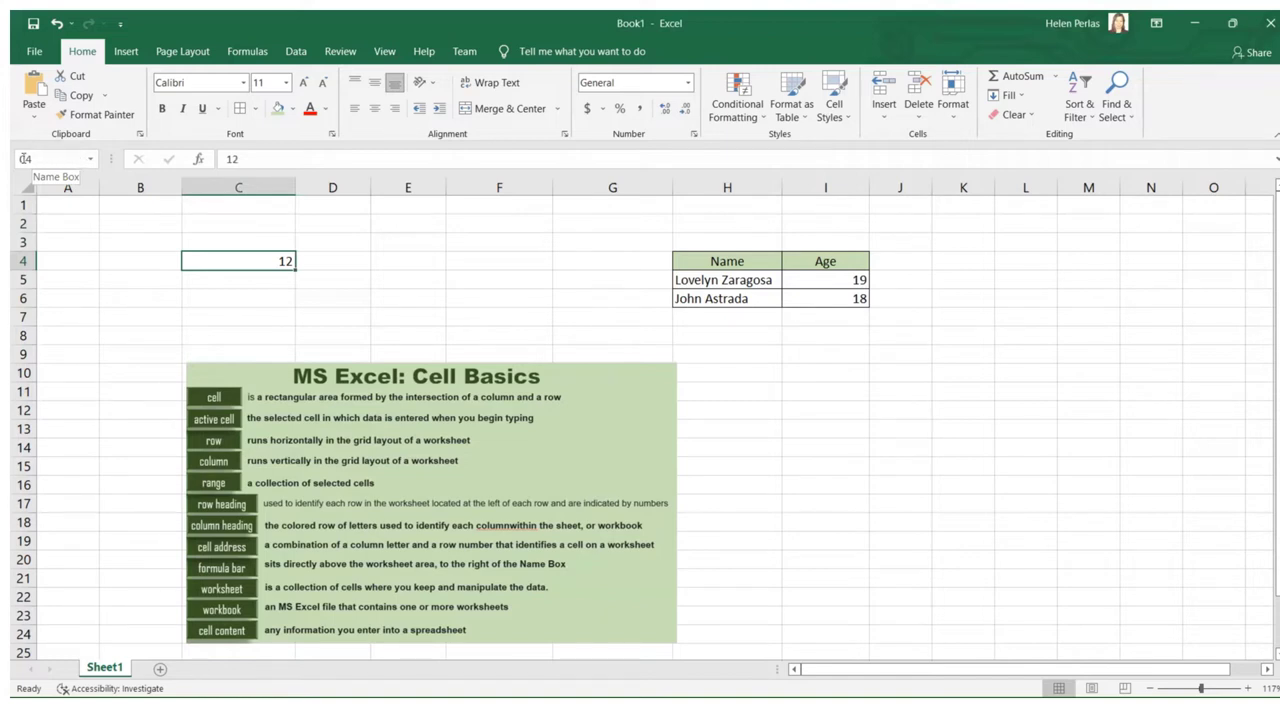
left_click(341, 261)
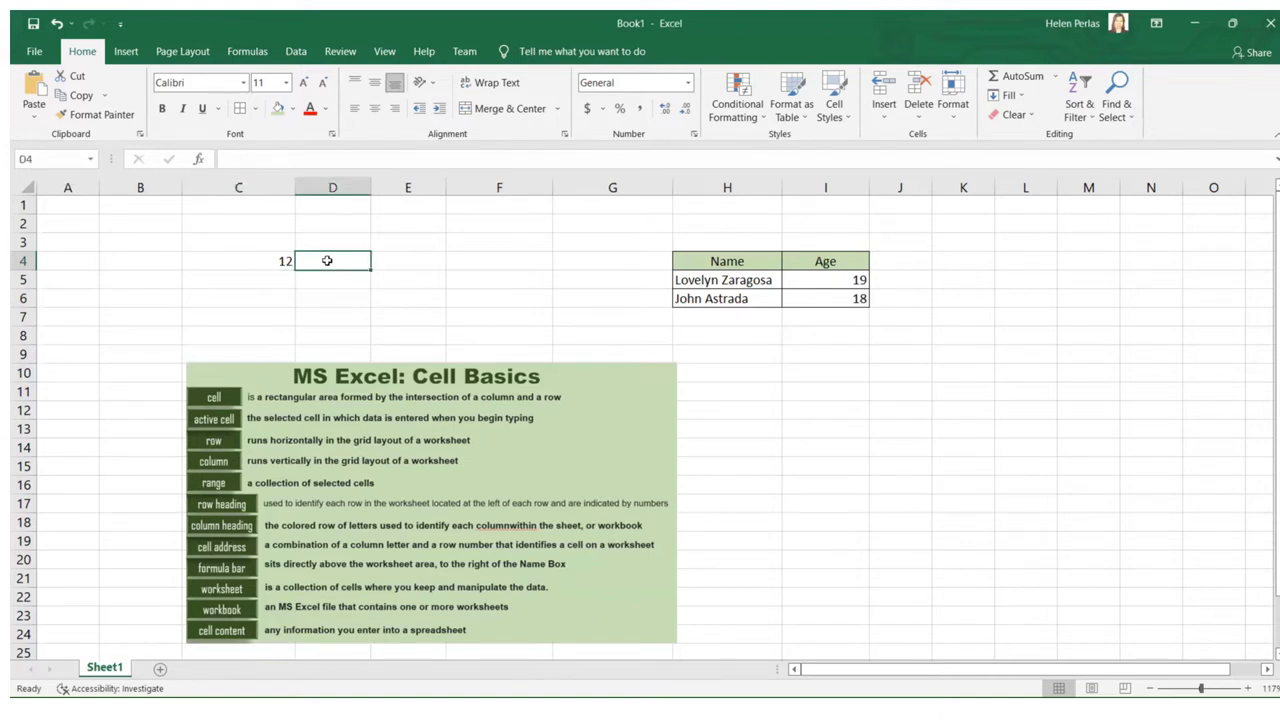
left_click(336, 287)
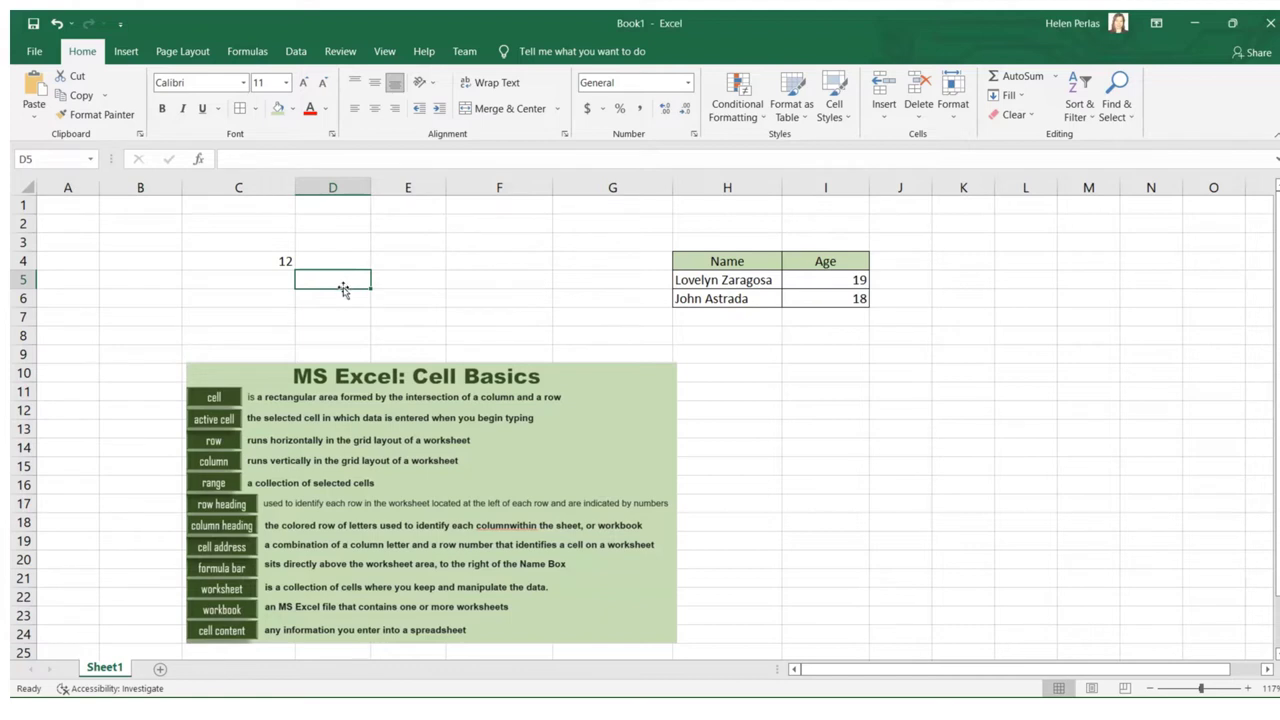
left_click(409, 242)
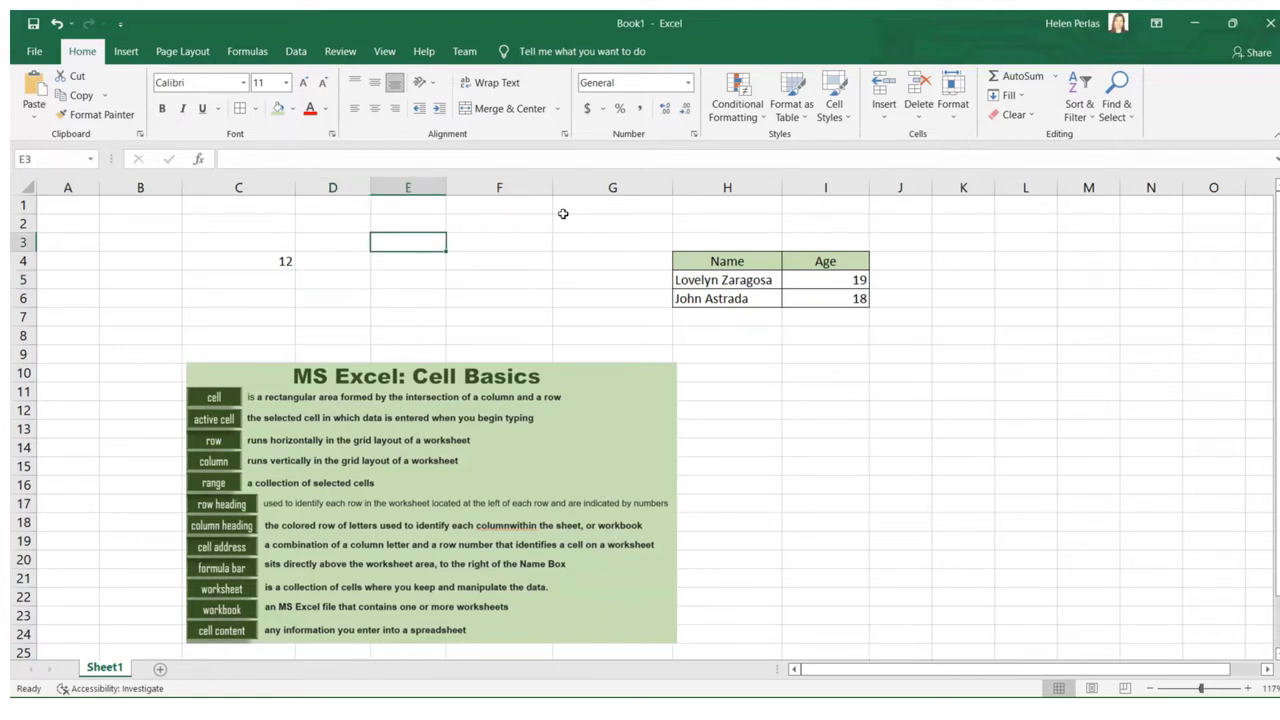
left_click(900, 255)
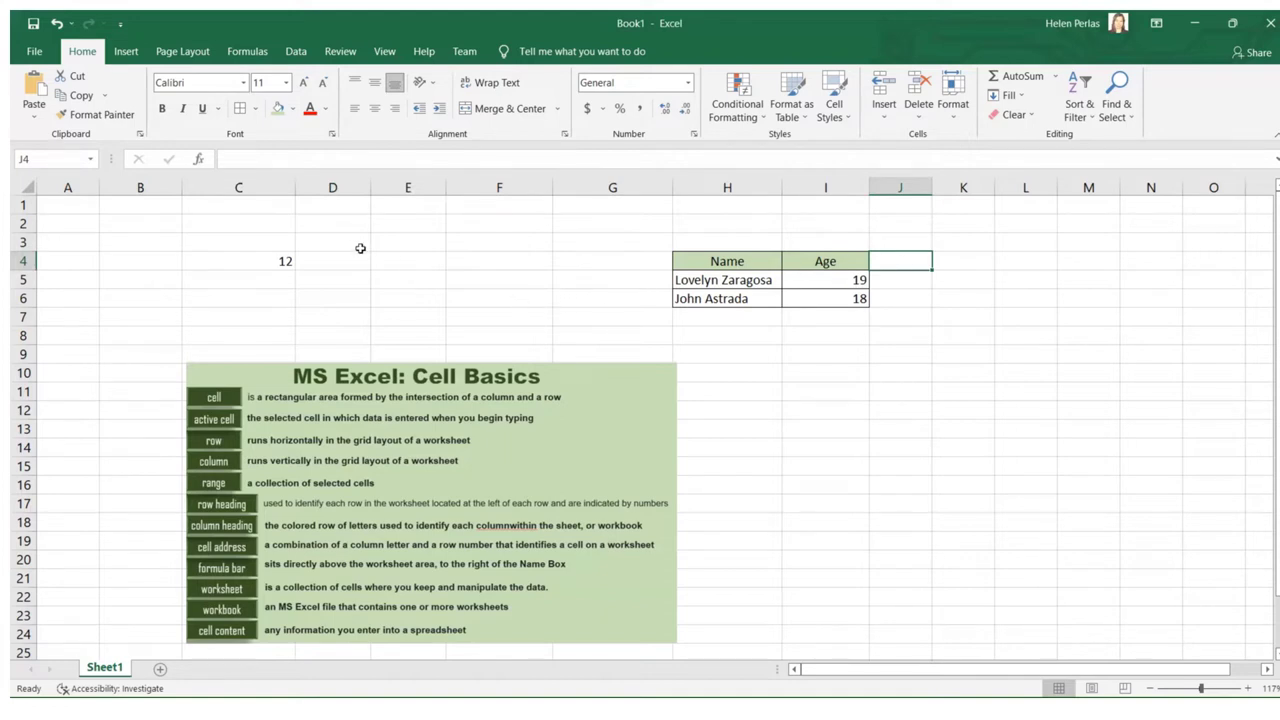
Enter 5 in cell C5.
left_click(268, 284)
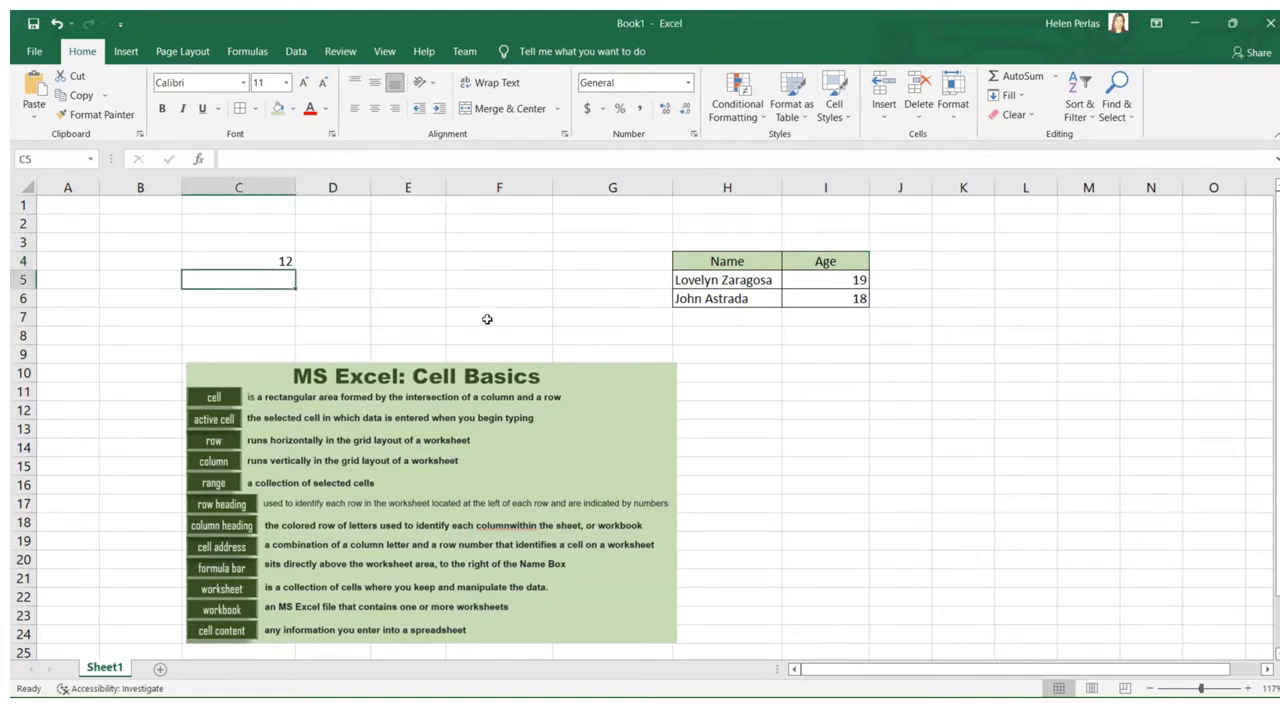
type("5")
key("Return")
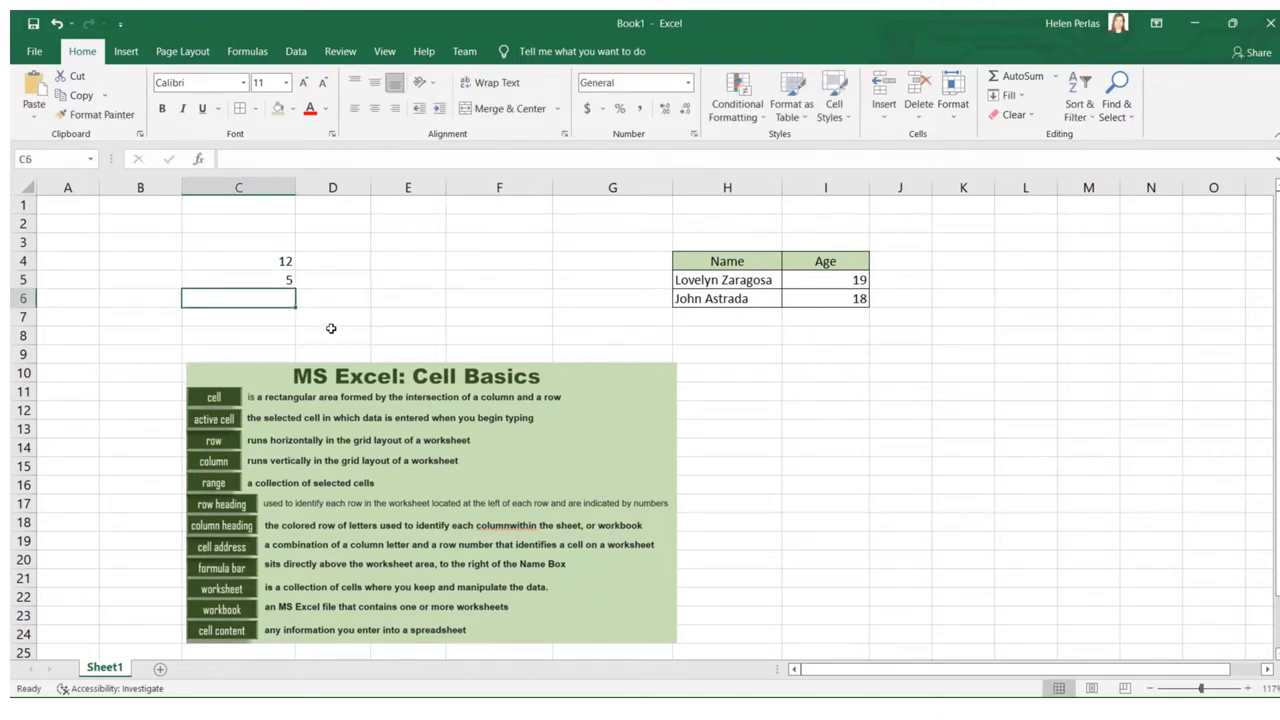
Build the formula =C4+C5 in C6 by clicking the cells.
type("=")
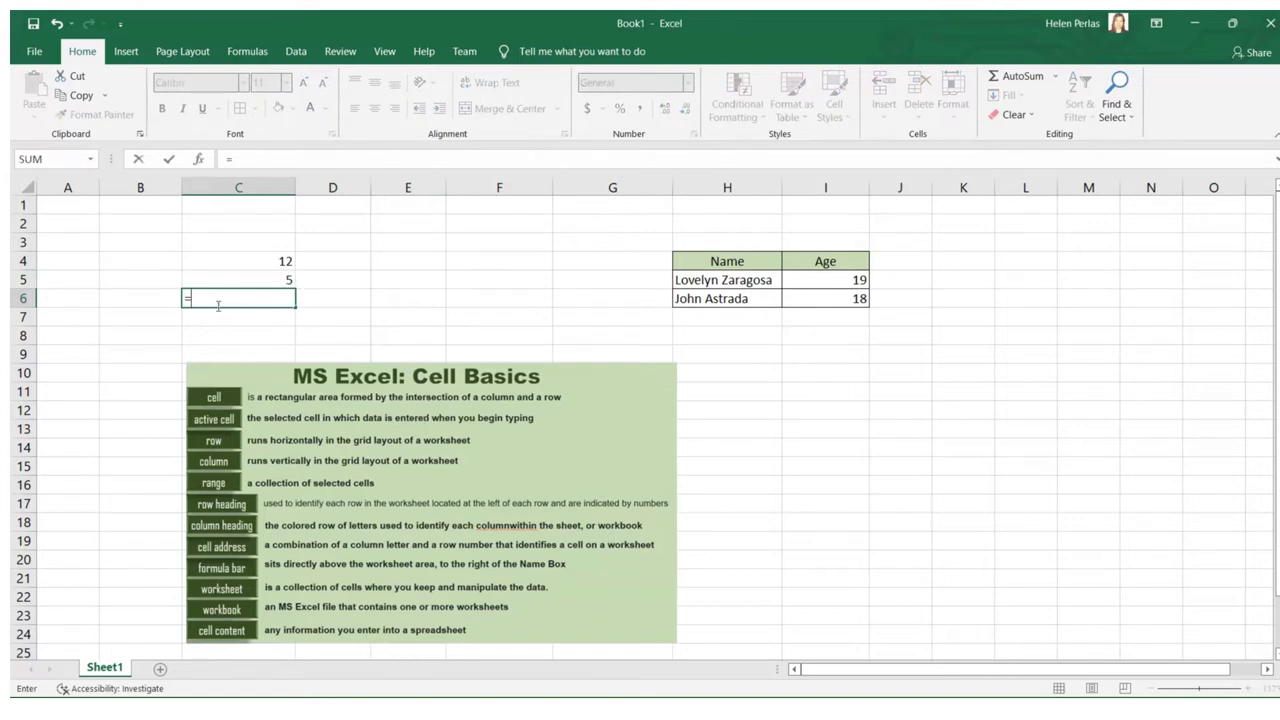
left_click(271, 257)
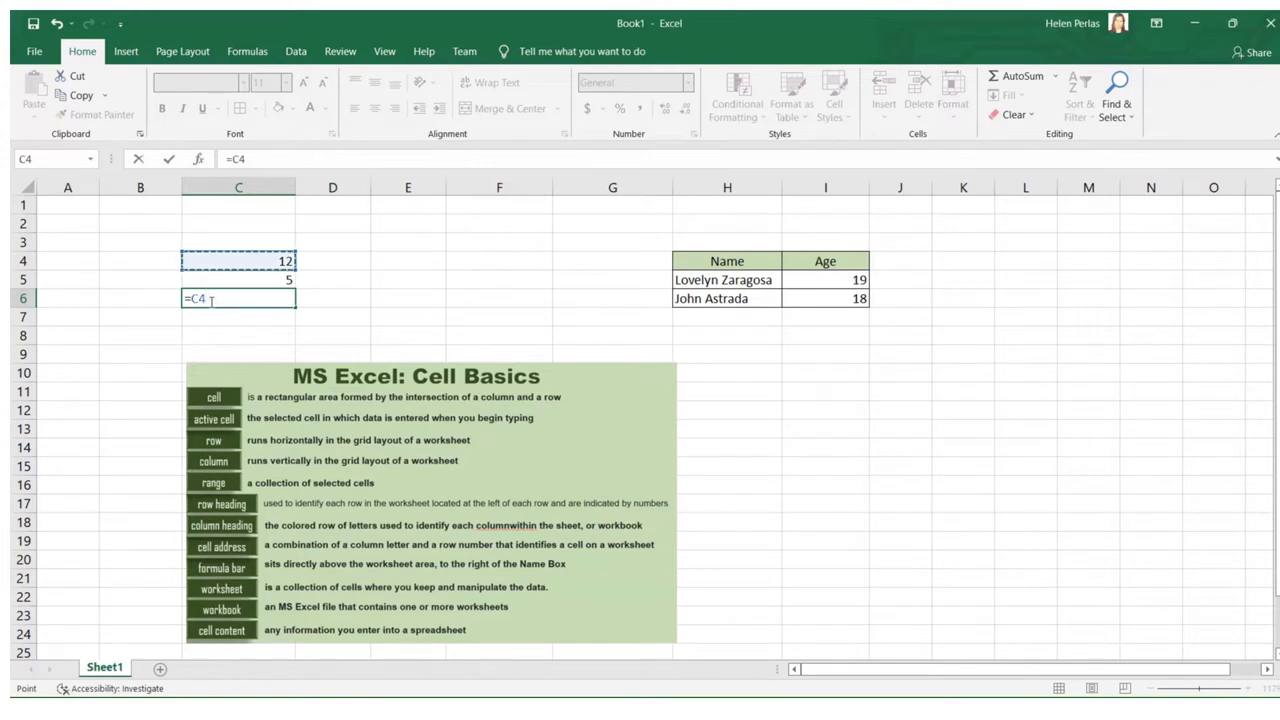
type("+")
left_click(262, 279)
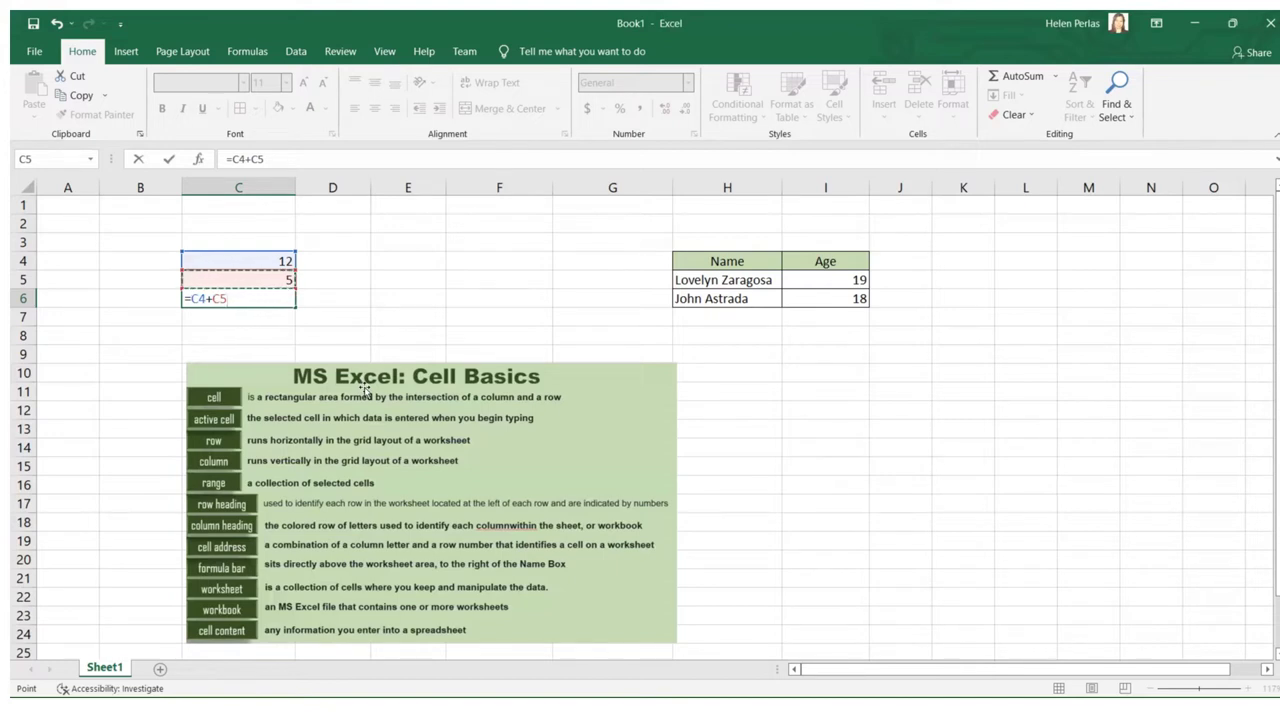
key("Return")
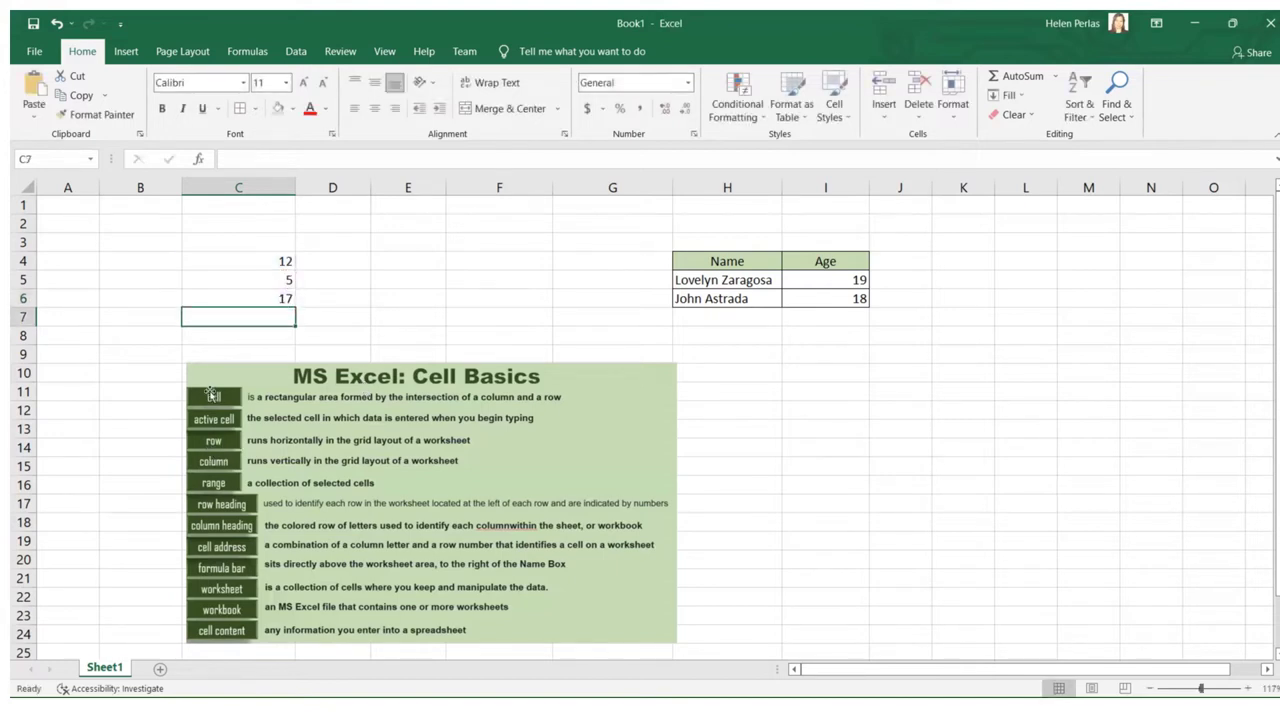
Check C6's =C4+C5 formula, then replace the 5 in C5 with 8.
left_click(276, 299)
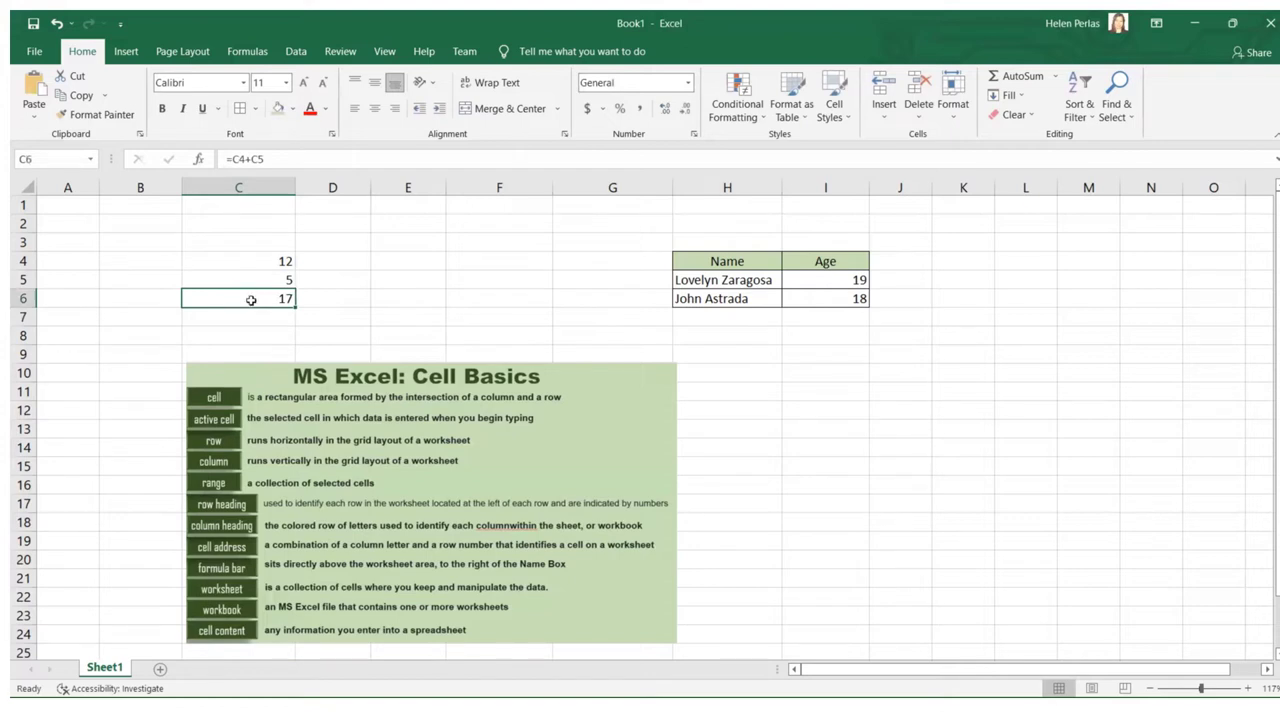
left_click(275, 273)
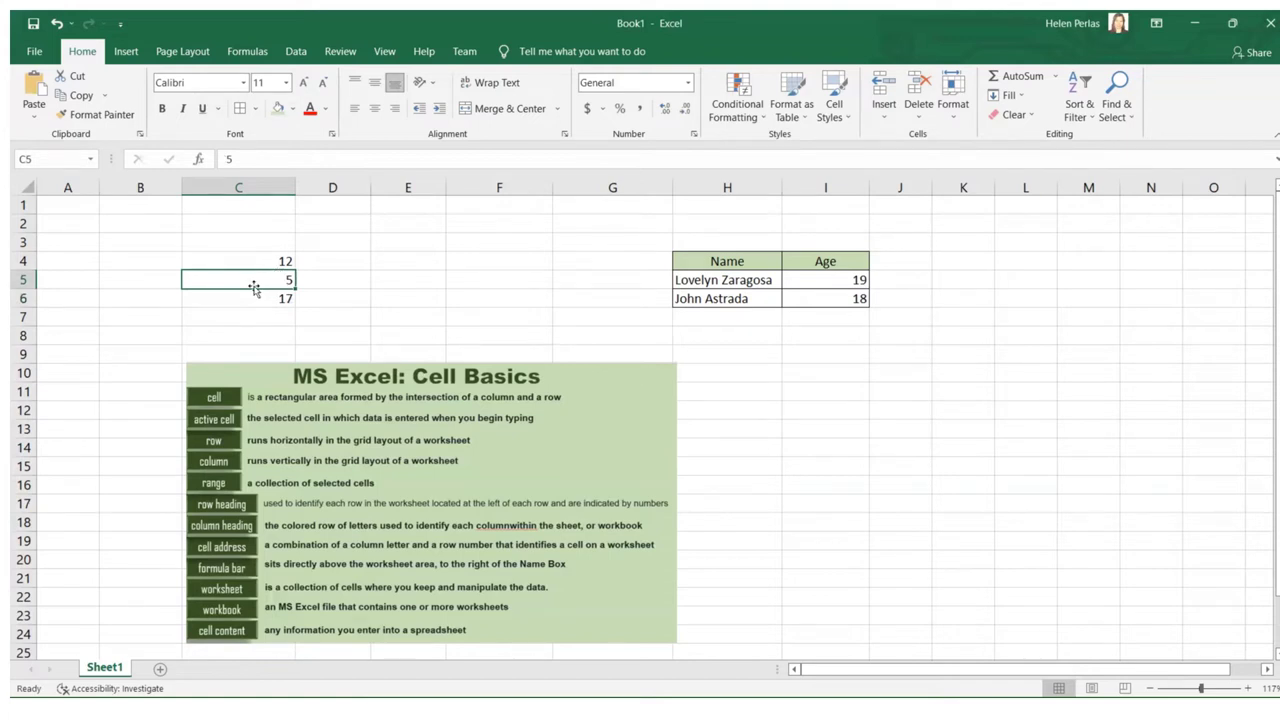
type("8")
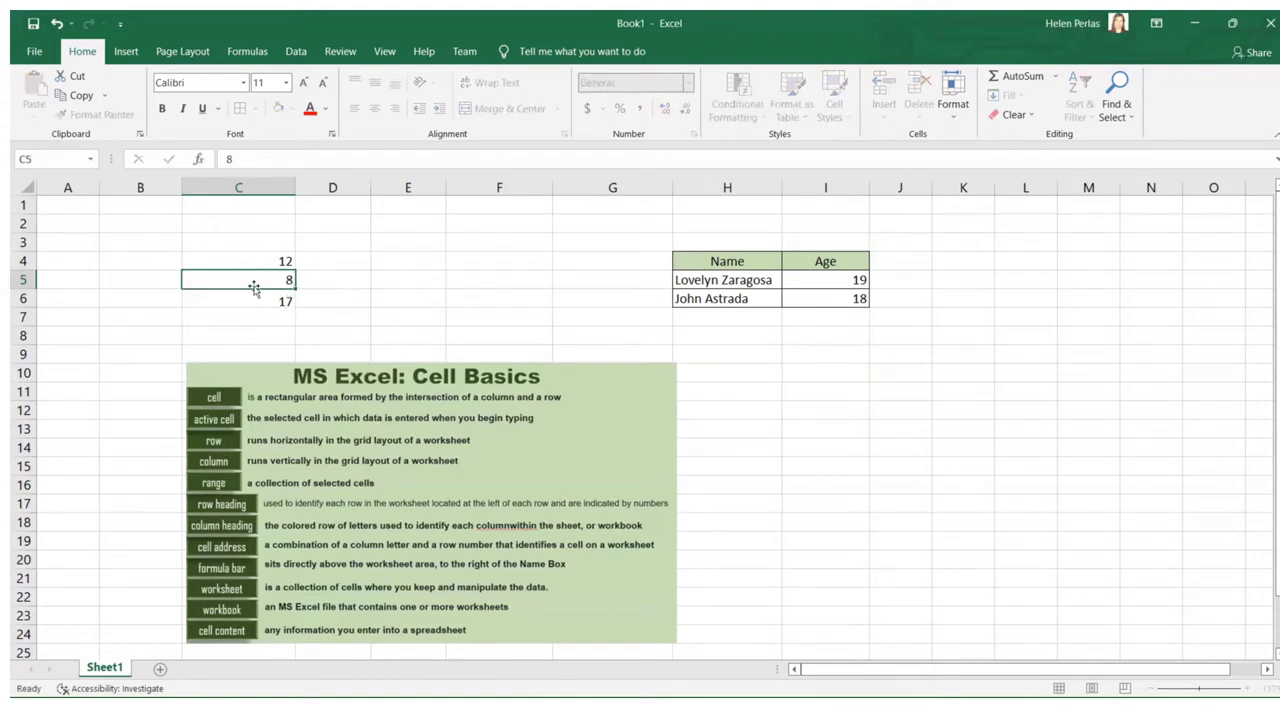
key("Return")
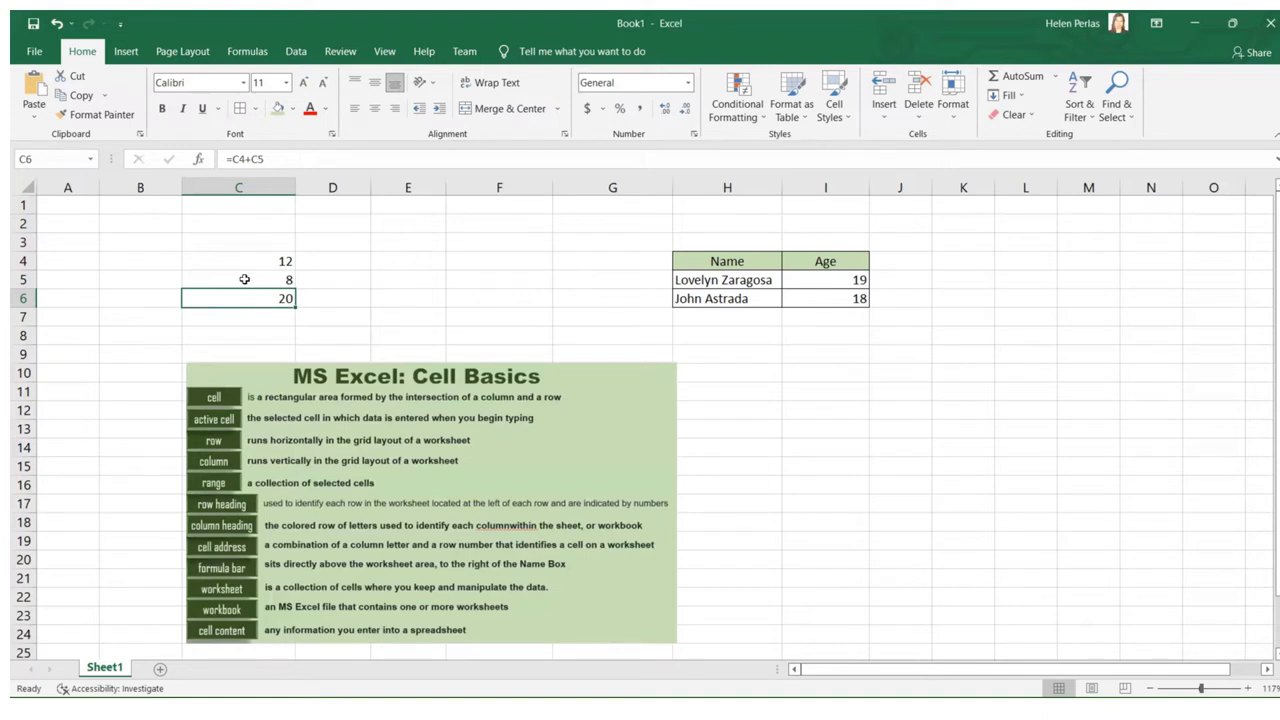
left_click(313, 160)
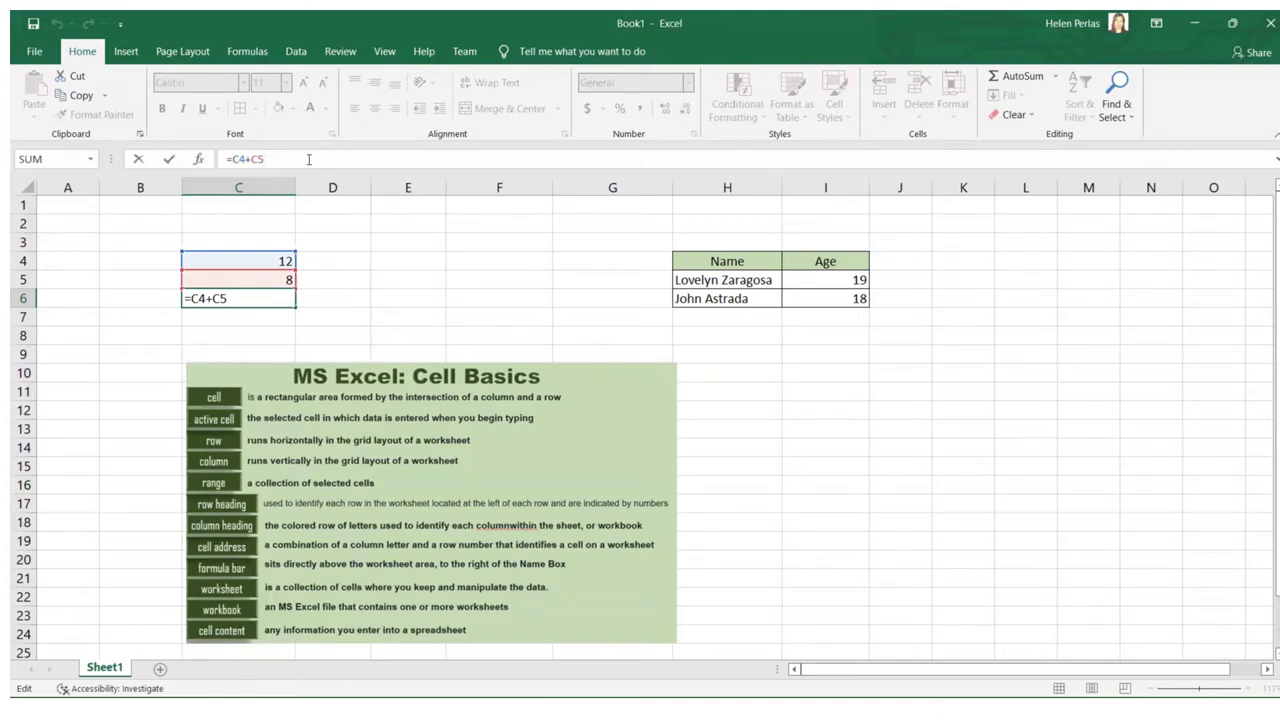
left_click_drag(222, 164, 324, 169)
key("Return")
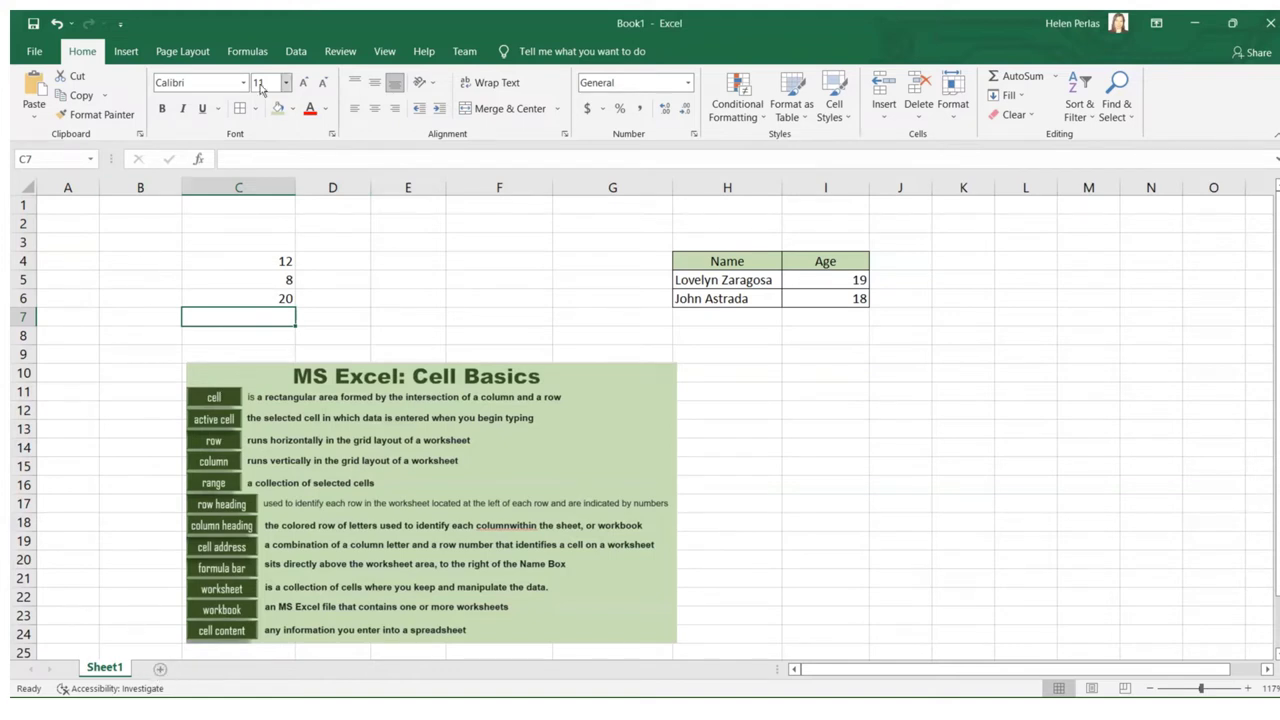
Add Sheet2 and Sheet3 with the New sheet button, then return to Sheet1.
left_click(160, 670)
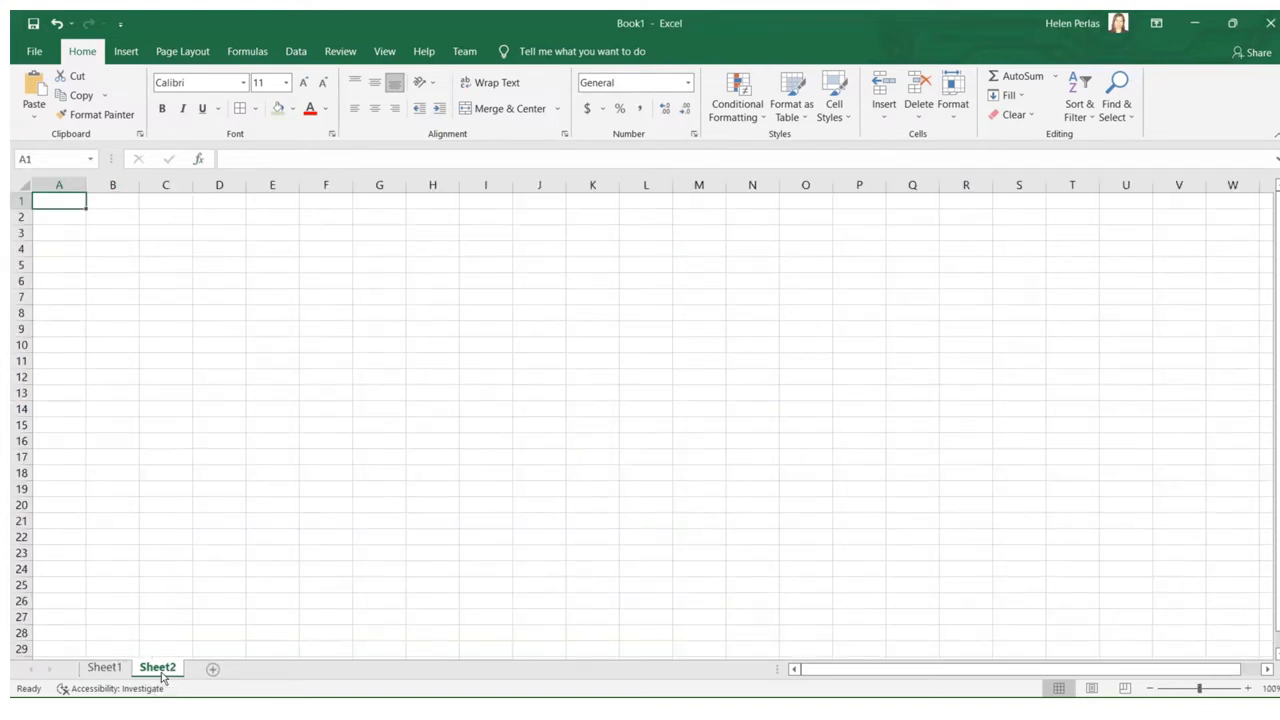
left_click(212, 671)
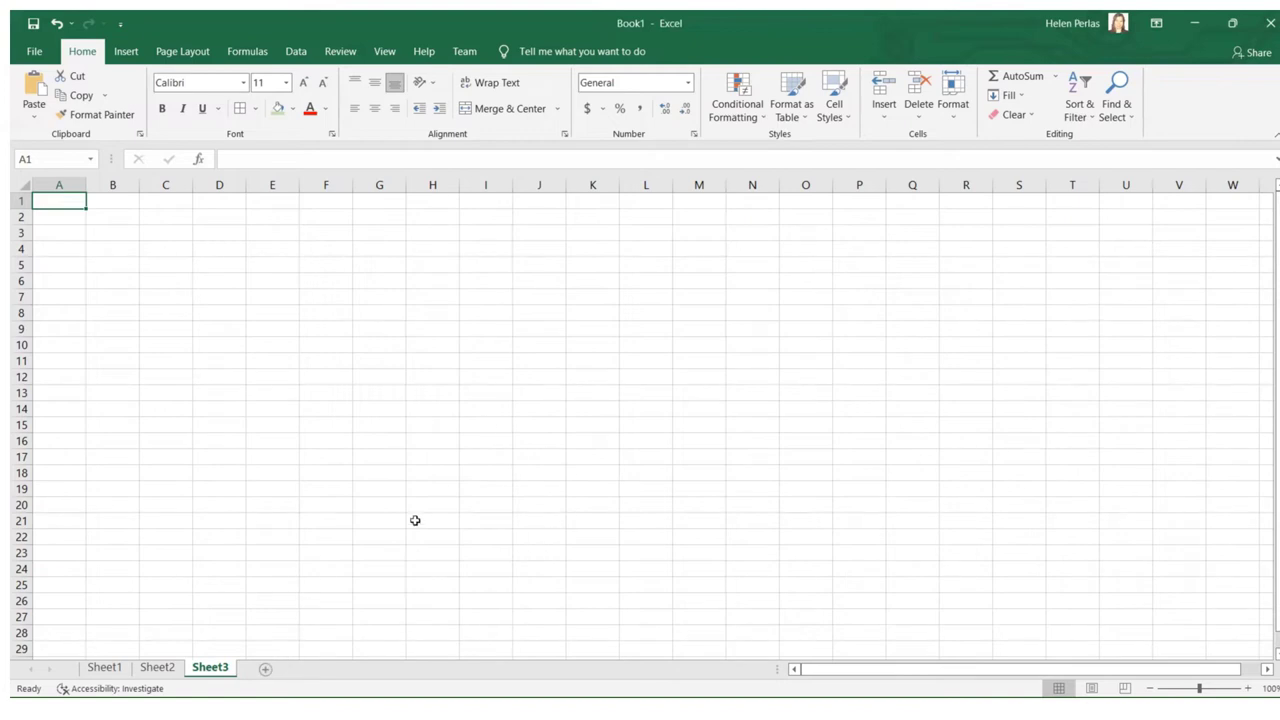
left_click(118, 668)
Rename Sheet1, Sheet2 and Sheet3 to A, B and C, ending on sheet A.
double_click(122, 668)
type("A")
left_click(140, 668)
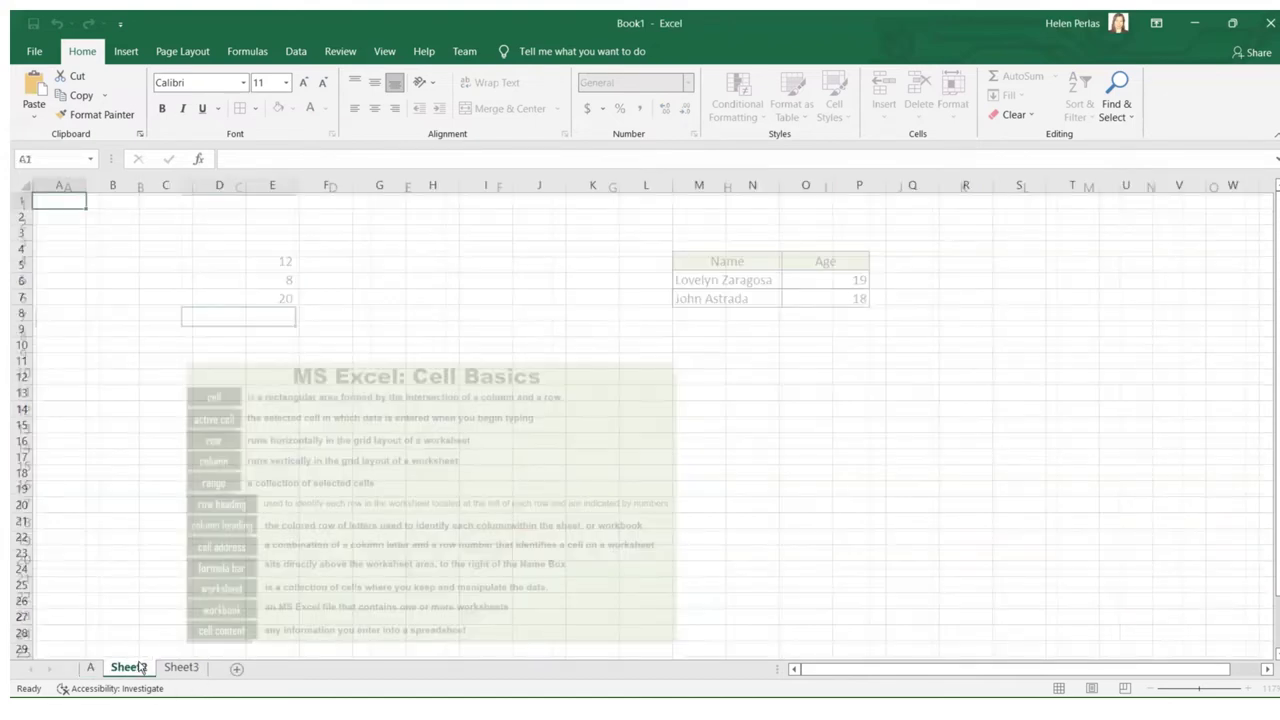
double_click(140, 668)
type("B")
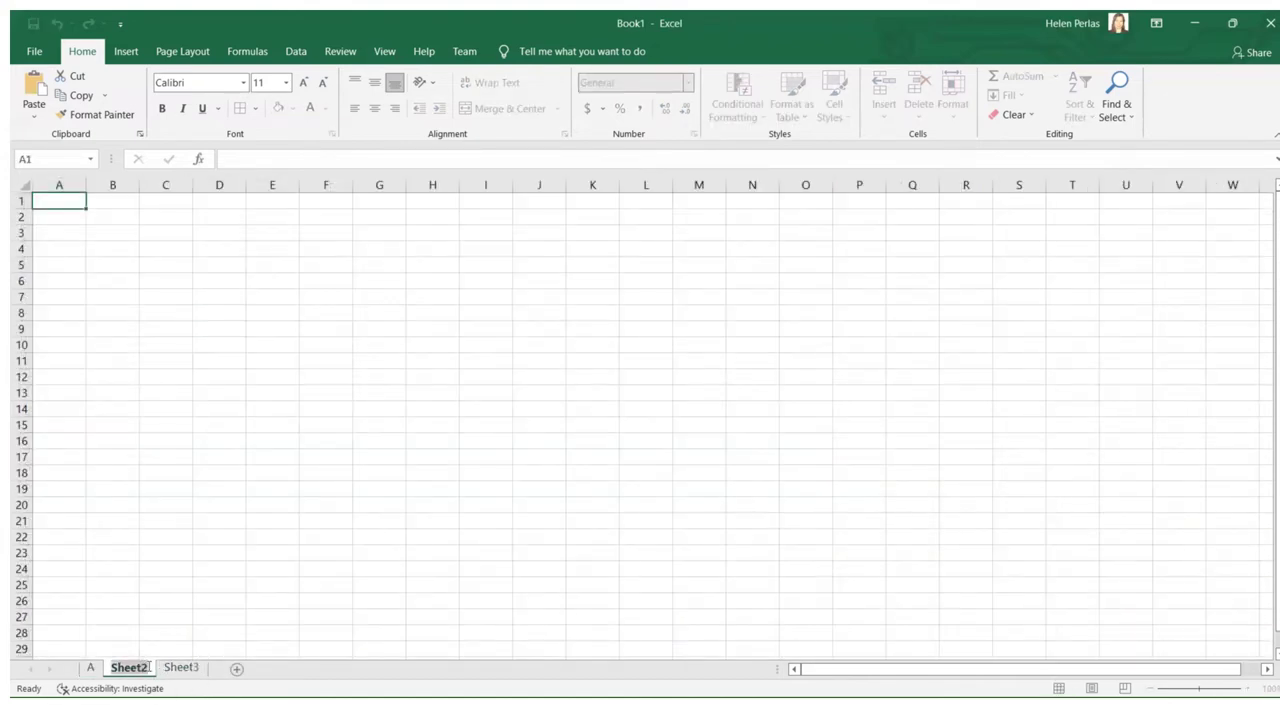
left_click(168, 670)
double_click(152, 668)
type("C")
left_click(311, 588)
left_click(116, 669)
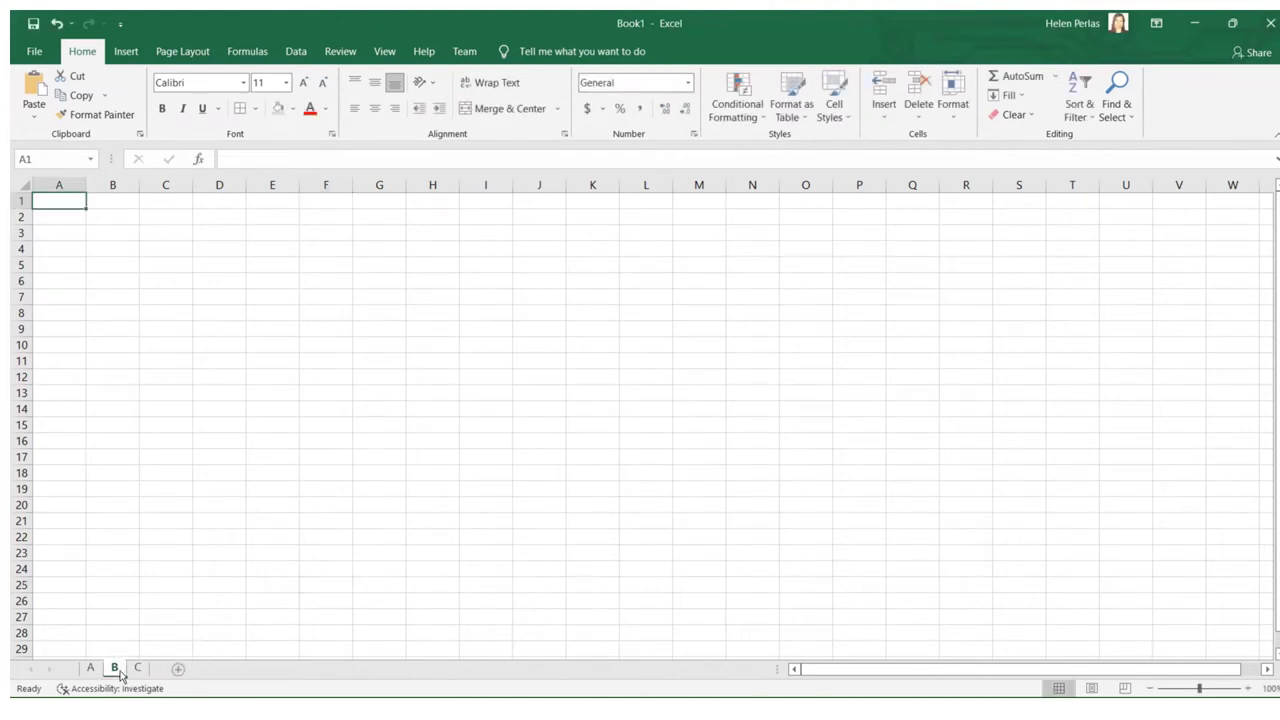
left_click(91, 668)
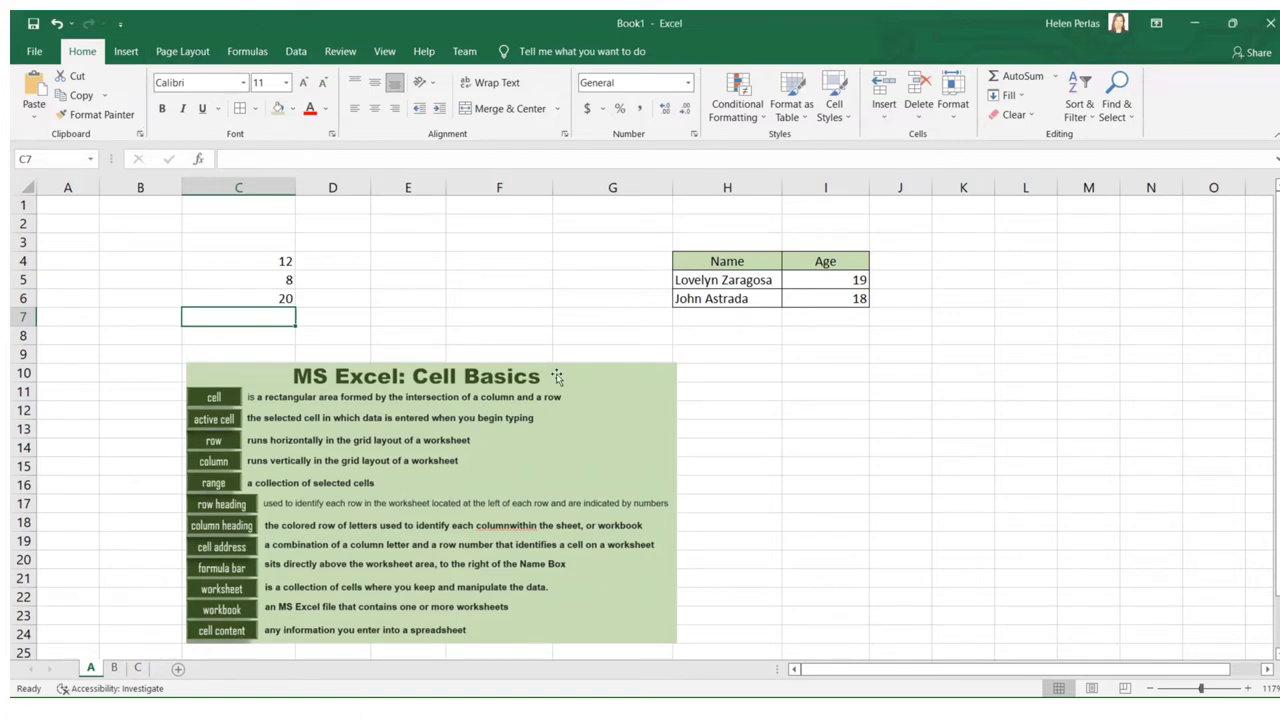
left_click(34, 51)
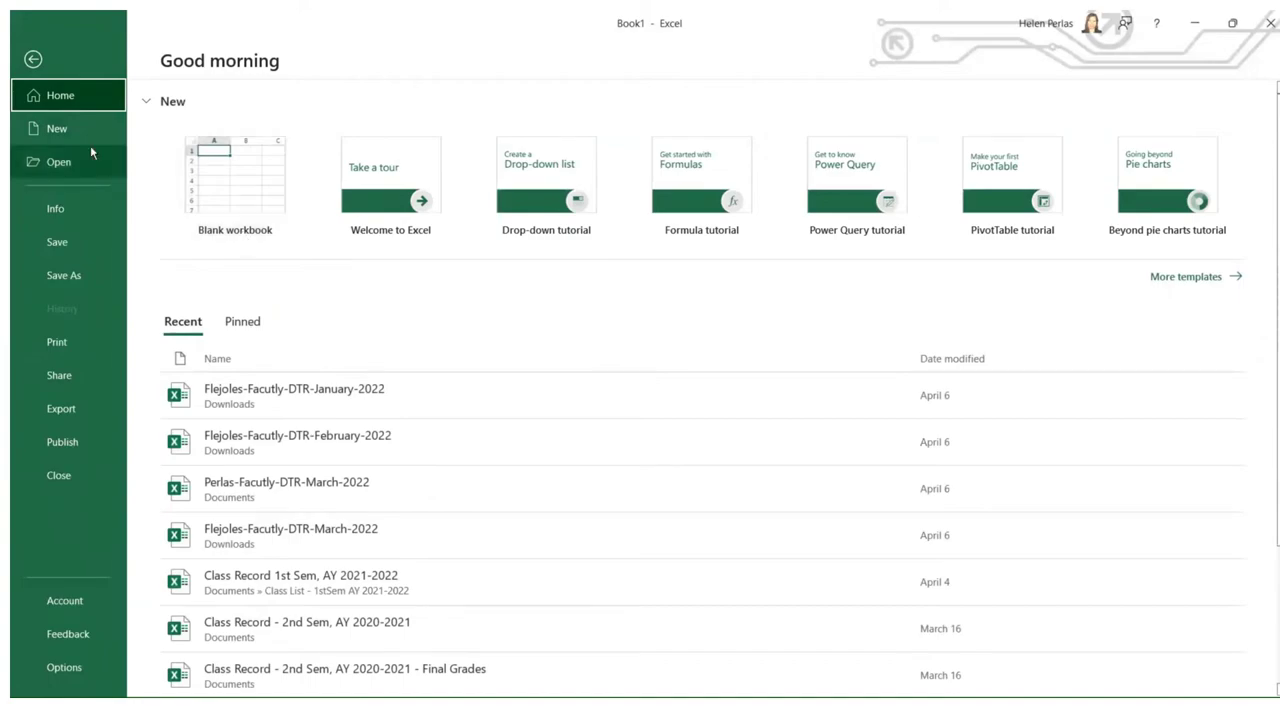
left_click(33, 59)
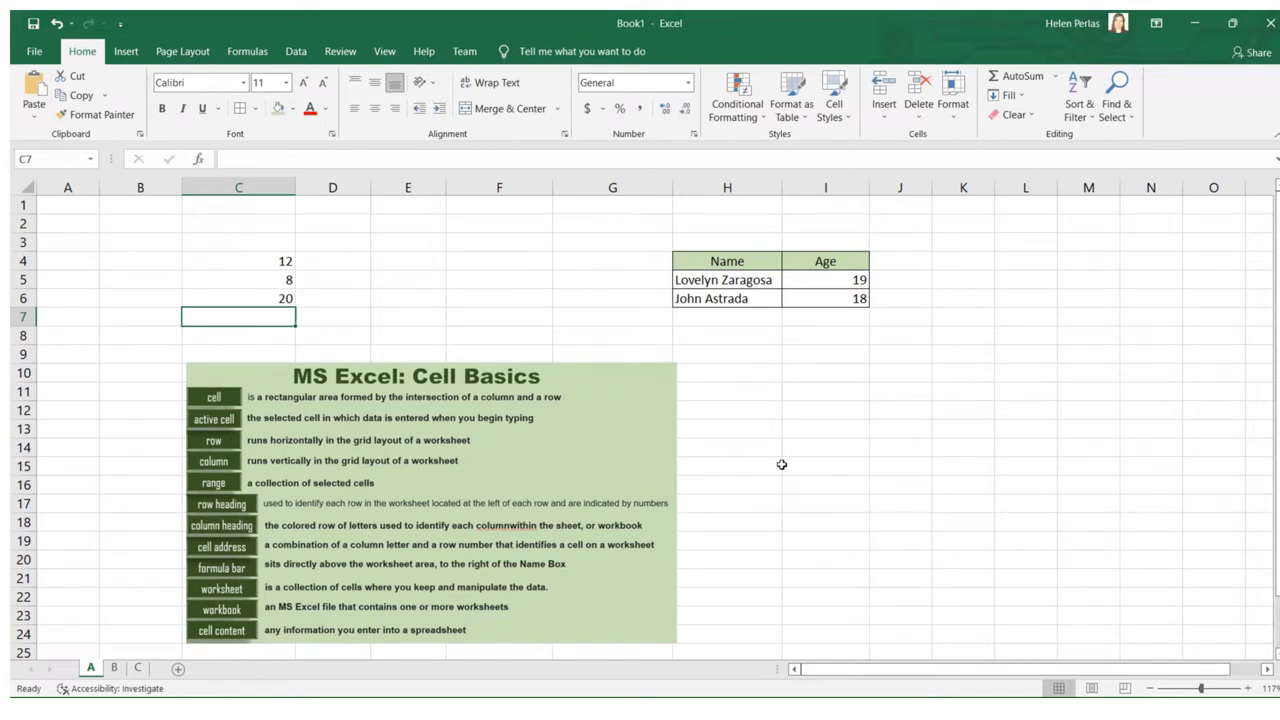
Click through D4, E4, H4, I4 and the Name/Age table, then select C4:C6 for Sum 40.
left_click(307, 258)
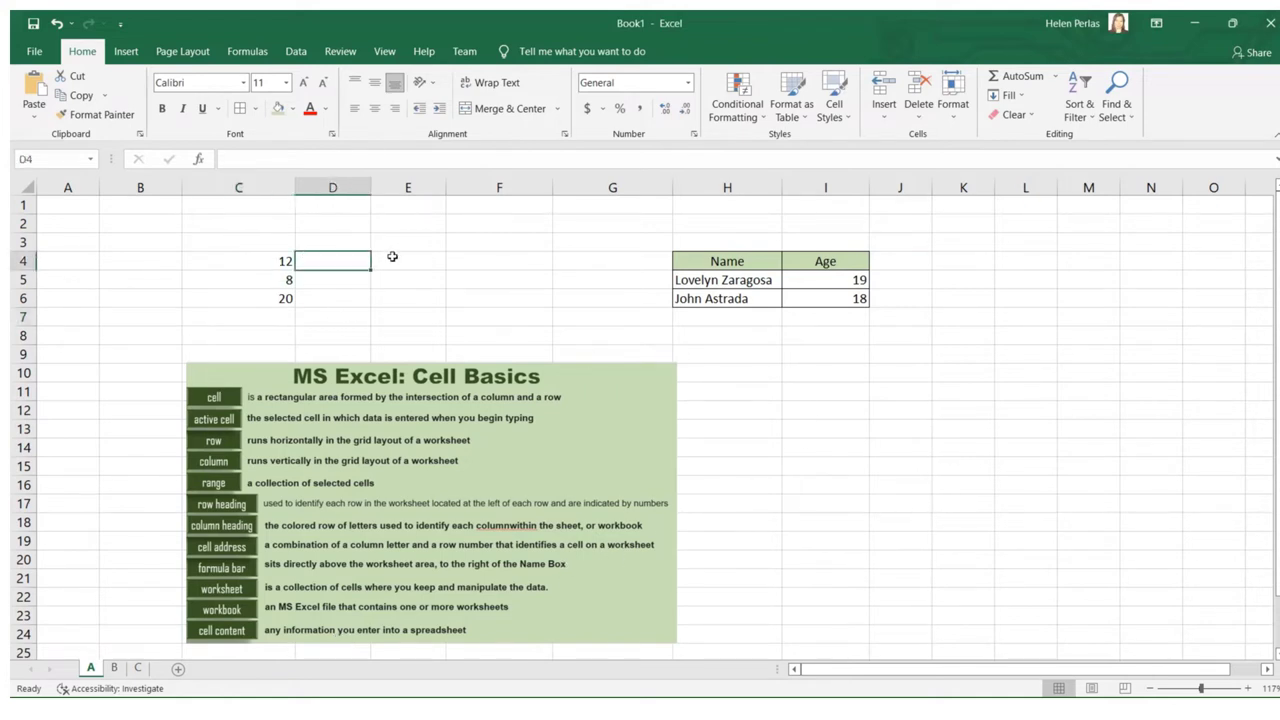
left_click(384, 260)
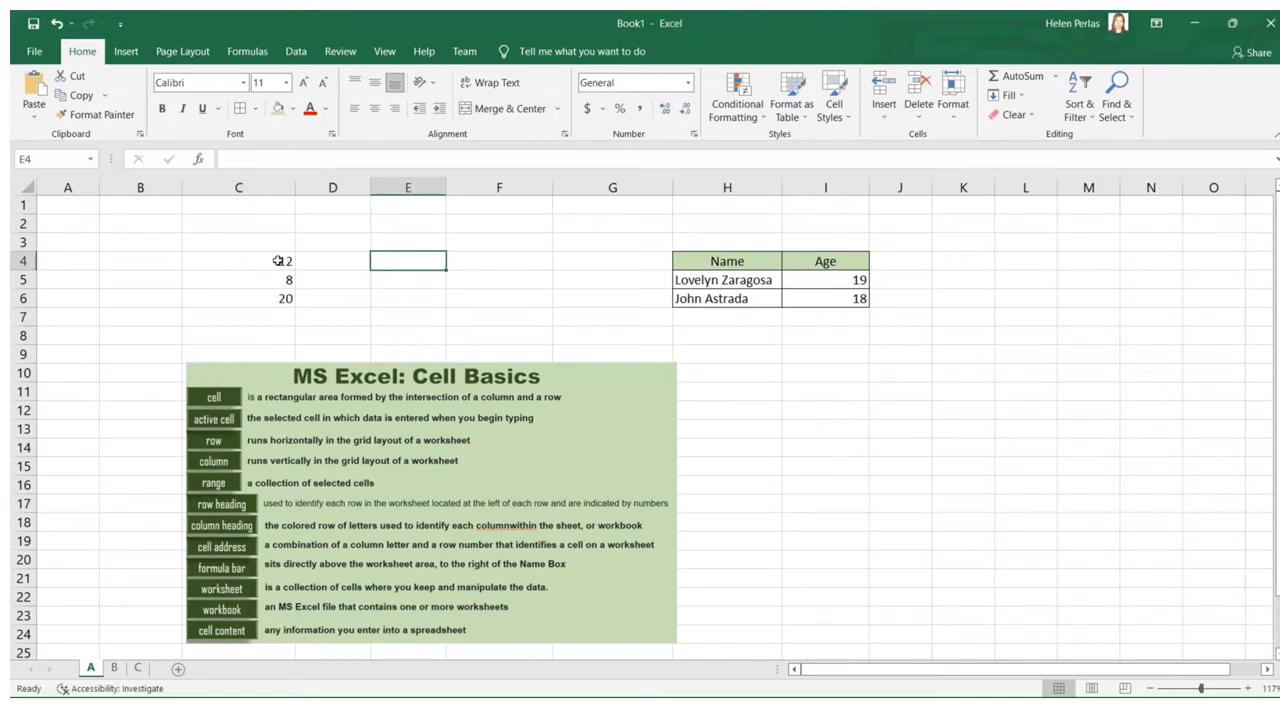
left_click(736, 261)
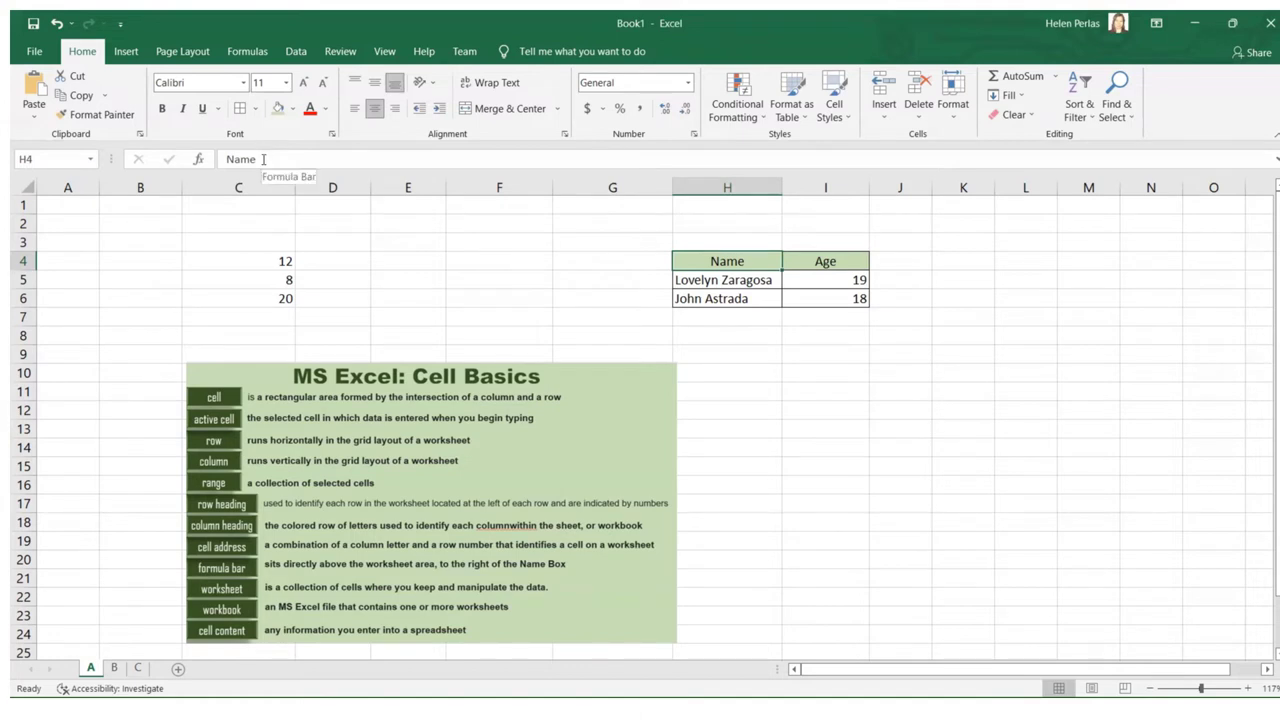
left_click(843, 254)
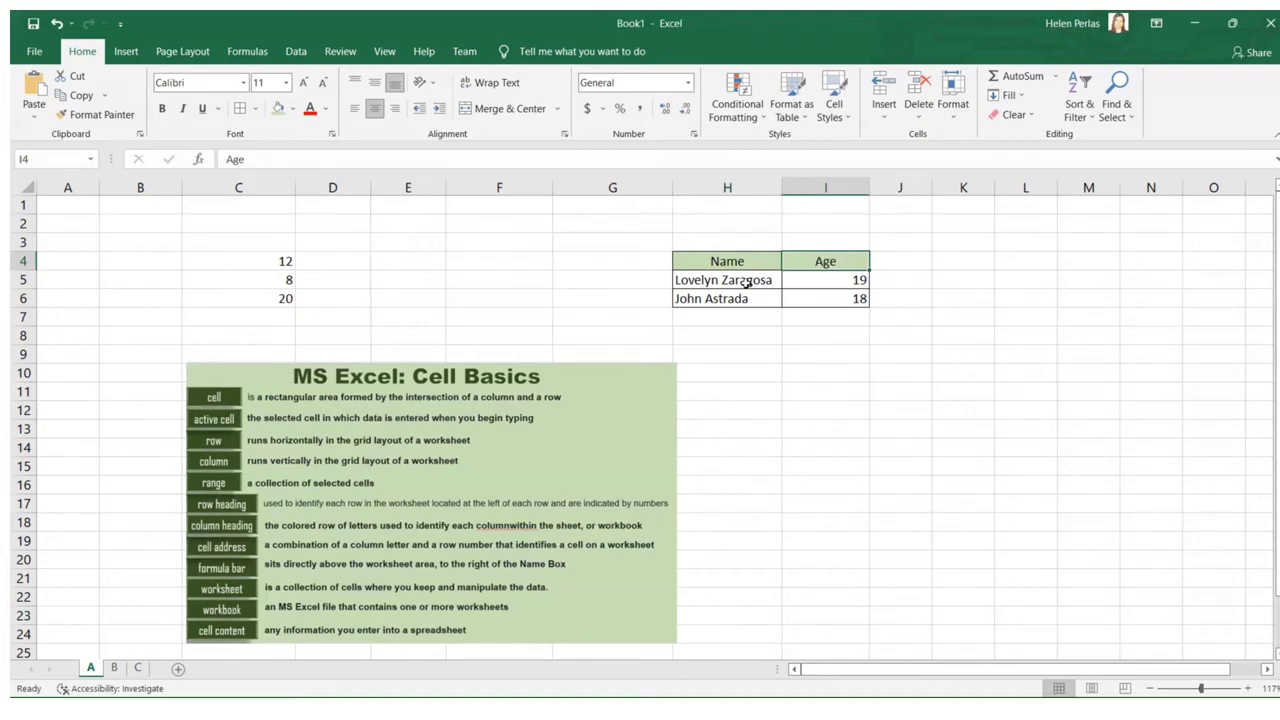
left_click_drag(722, 280, 820, 282)
left_click_drag(756, 256, 826, 310)
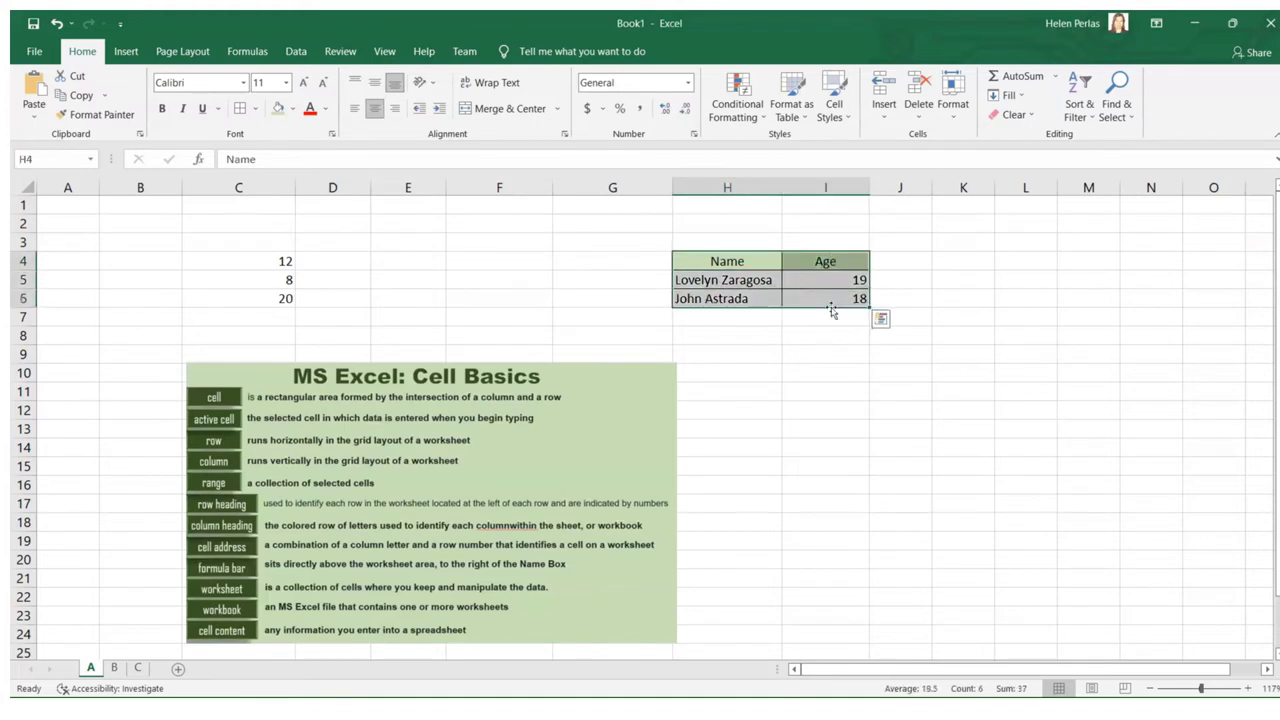
left_click_drag(278, 263, 285, 300)
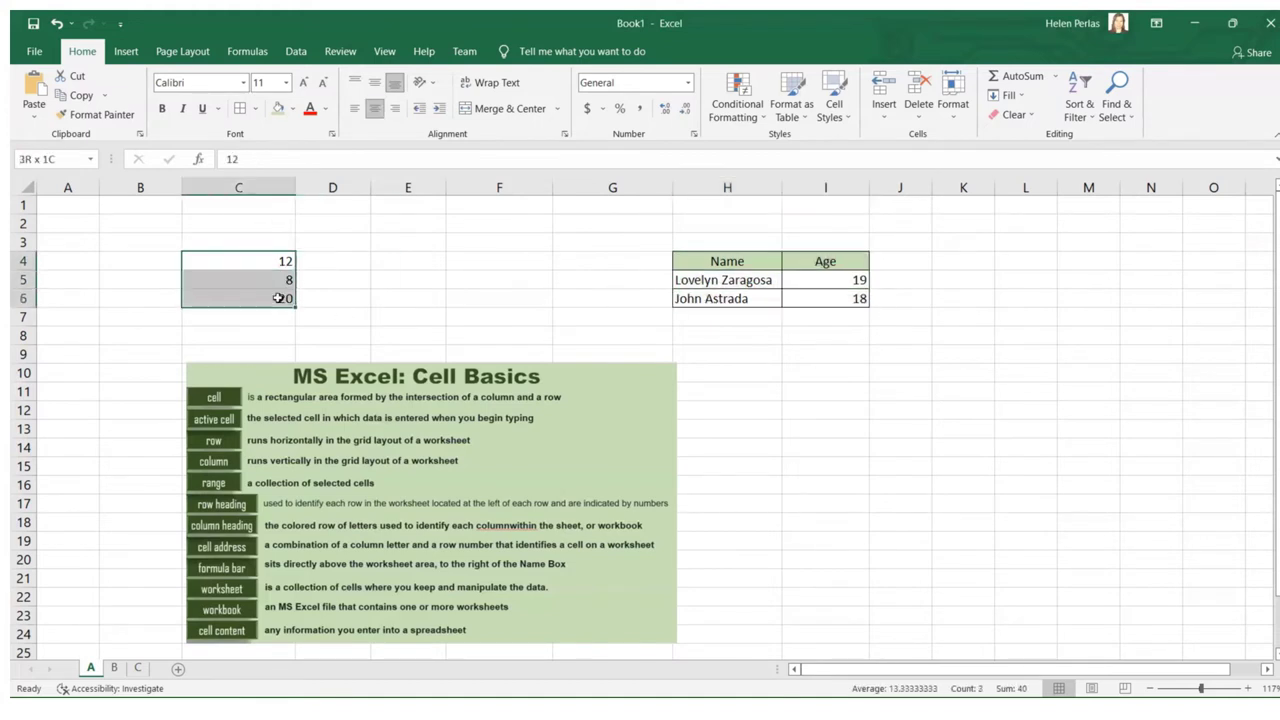